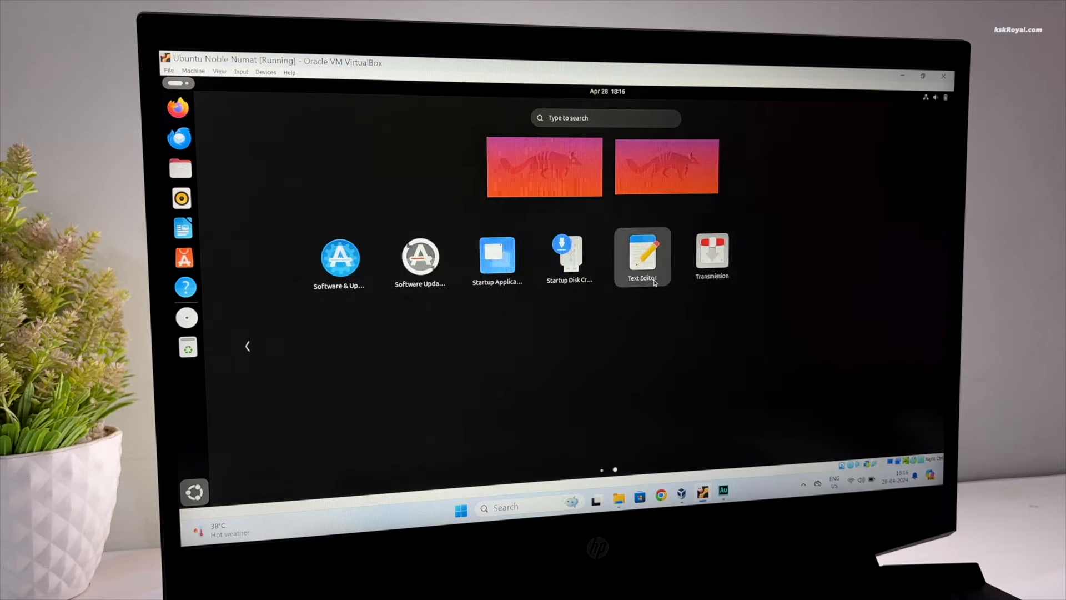
Launch the Text Editor, Files and Rhythmbox apps from the dock
{"action": "left_click", "coordinate": [660, 259]}
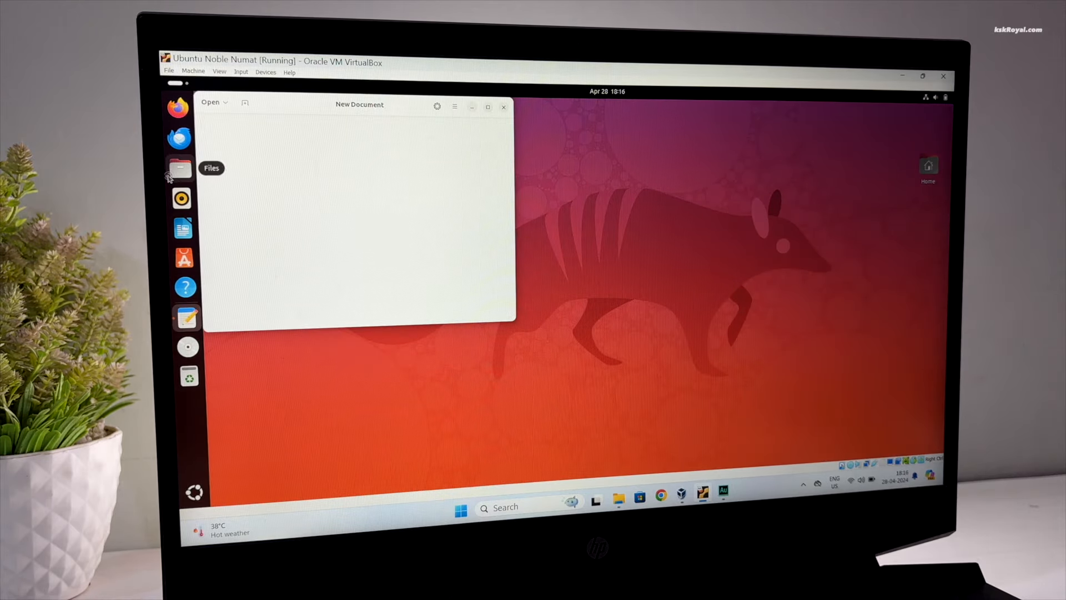
{"action": "left_click", "coordinate": [169, 177]}
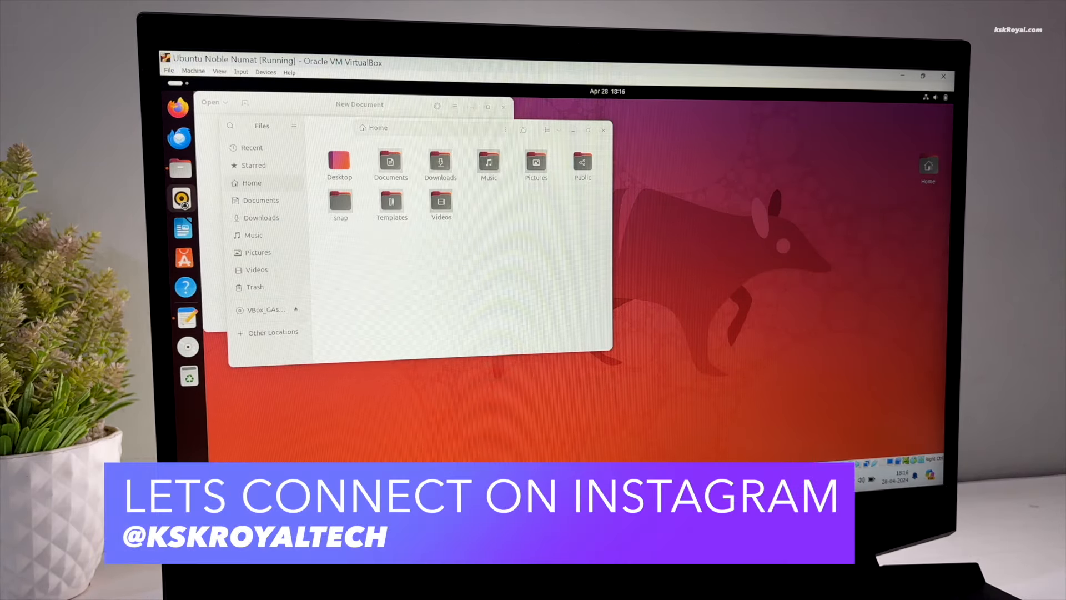
{"action": "left_click", "coordinate": [183, 200]}
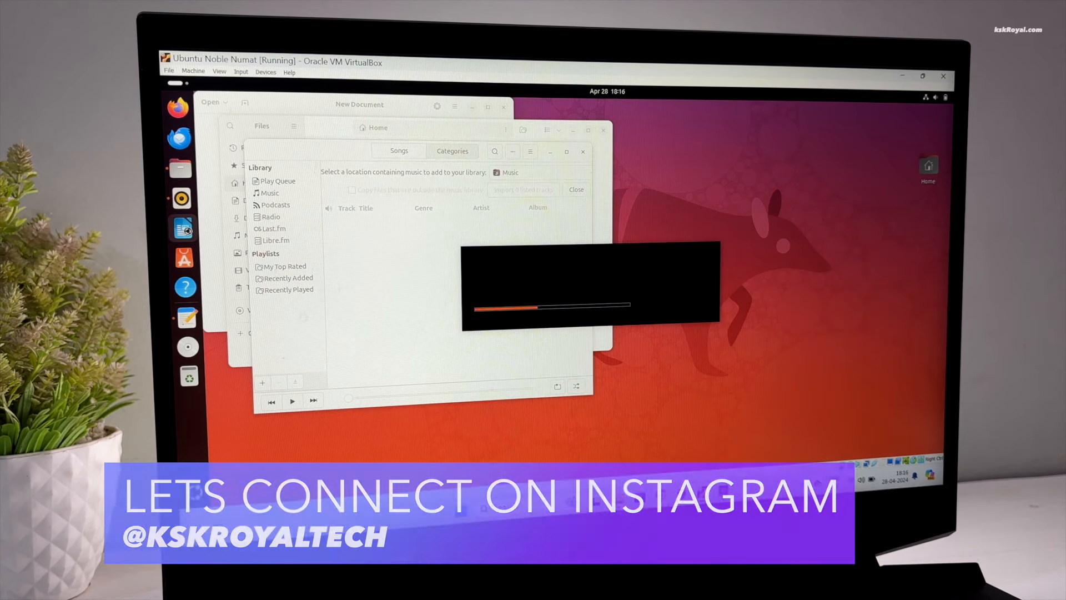
Toggle the Activities overview of open windows and scroll through it
{"action": "left_click", "coordinate": [181, 87]}
{"action": "left_click", "coordinate": [181, 87]}
{"action": "left_click", "coordinate": [181, 87]}
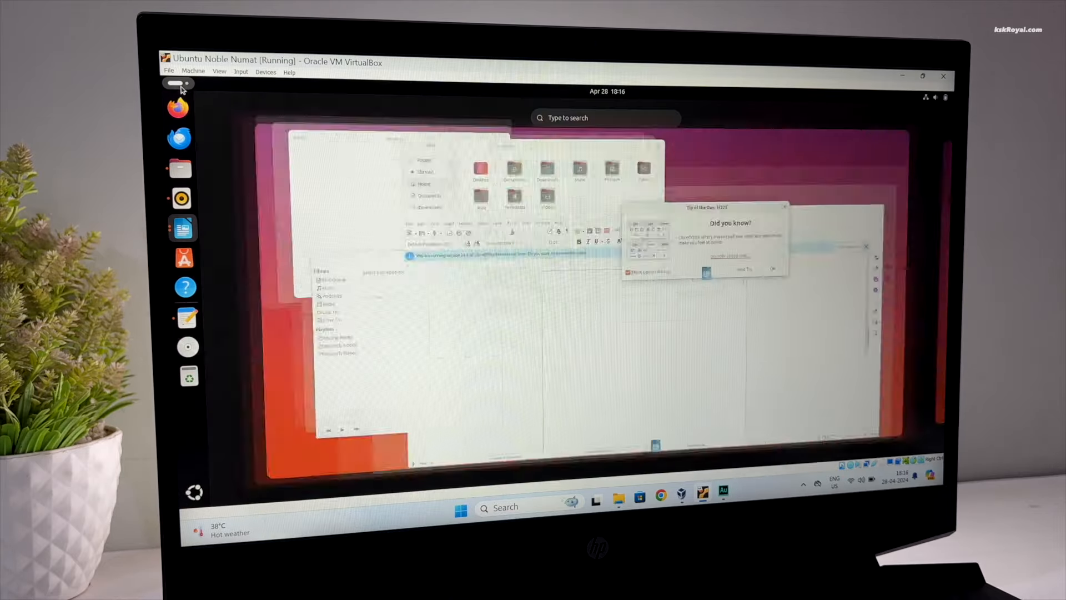
{"action": "scroll", "coordinate": [597, 305], "scroll_direction": "down", "scroll_amount": 1}
{"action": "scroll", "coordinate": [597, 305], "scroll_direction": "up", "scroll_amount": 1}
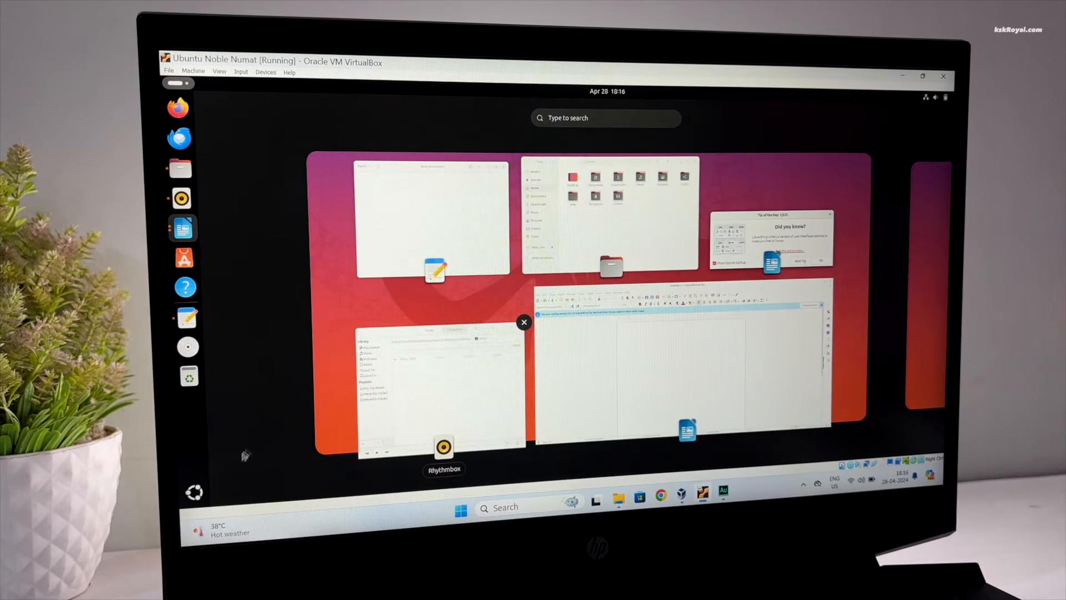
Launch the Clocks app from the full app grid
{"action": "left_click", "coordinate": [194, 492]}
{"action": "scroll", "coordinate": [602, 331], "scroll_direction": "down", "scroll_amount": 1}
{"action": "scroll", "coordinate": [605, 332], "scroll_direction": "up", "scroll_amount": 1}
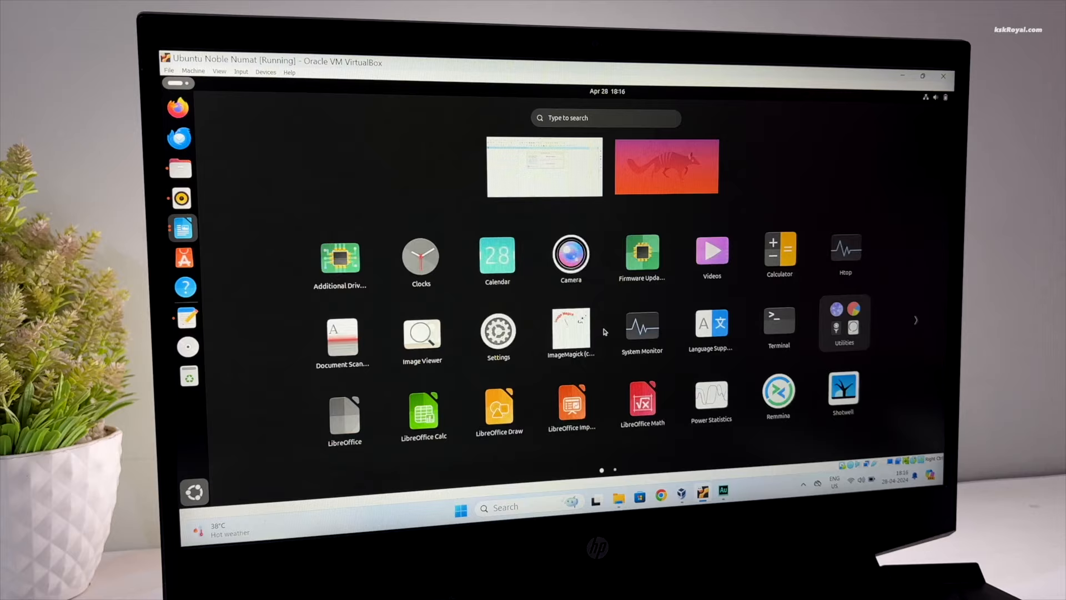
{"action": "left_click", "coordinate": [421, 256]}
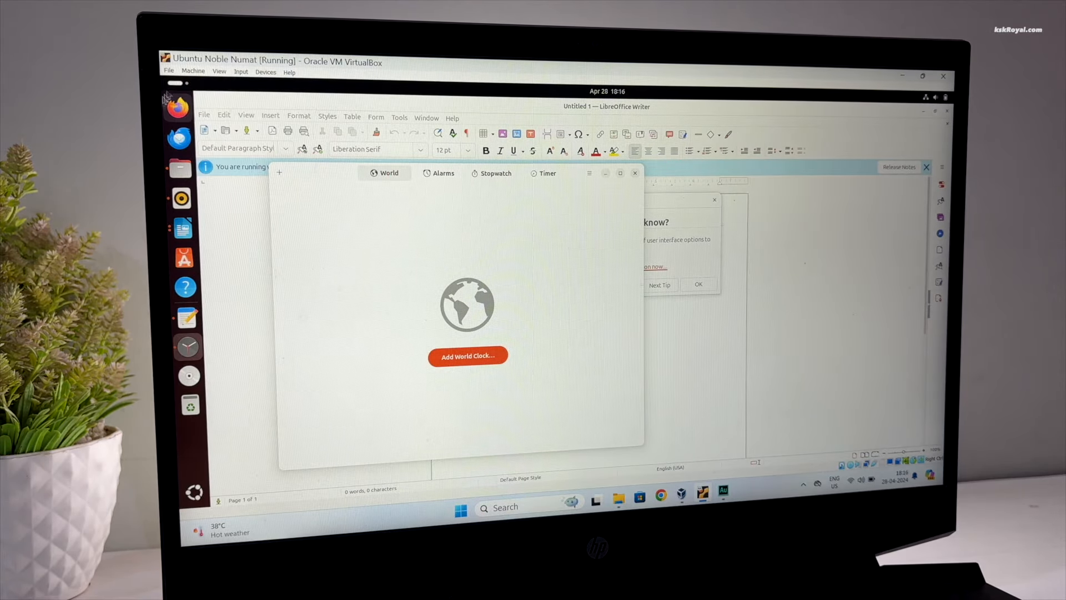
Open the Activities overview and scroll between workspaces
{"action": "left_click", "coordinate": [177, 82]}
{"action": "scroll", "coordinate": [585, 362], "scroll_direction": "down", "scroll_amount": 1}
{"action": "scroll", "coordinate": [586, 361], "scroll_direction": "up", "scroll_amount": 1}
{"action": "scroll", "coordinate": [585, 361], "scroll_direction": "down", "scroll_amount": 1}
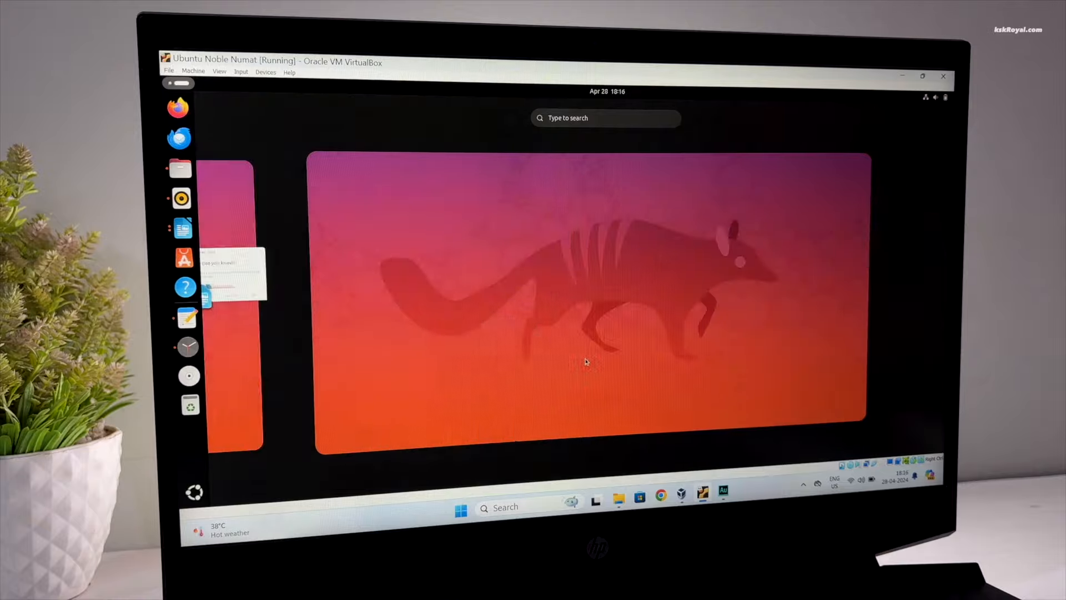
{"action": "scroll", "coordinate": [585, 361], "scroll_direction": "up", "scroll_amount": 1}
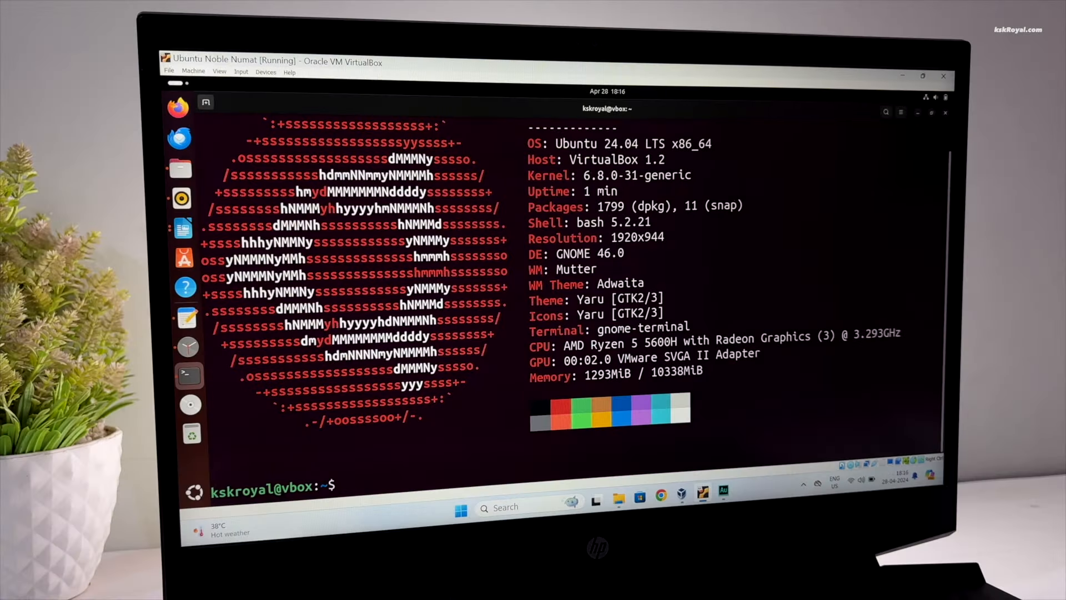
Clear the terminal, run htop, then return to the Activities overview
{"action": "key", "text": "ctrl+l"}
{"action": "type", "text": "htop"}
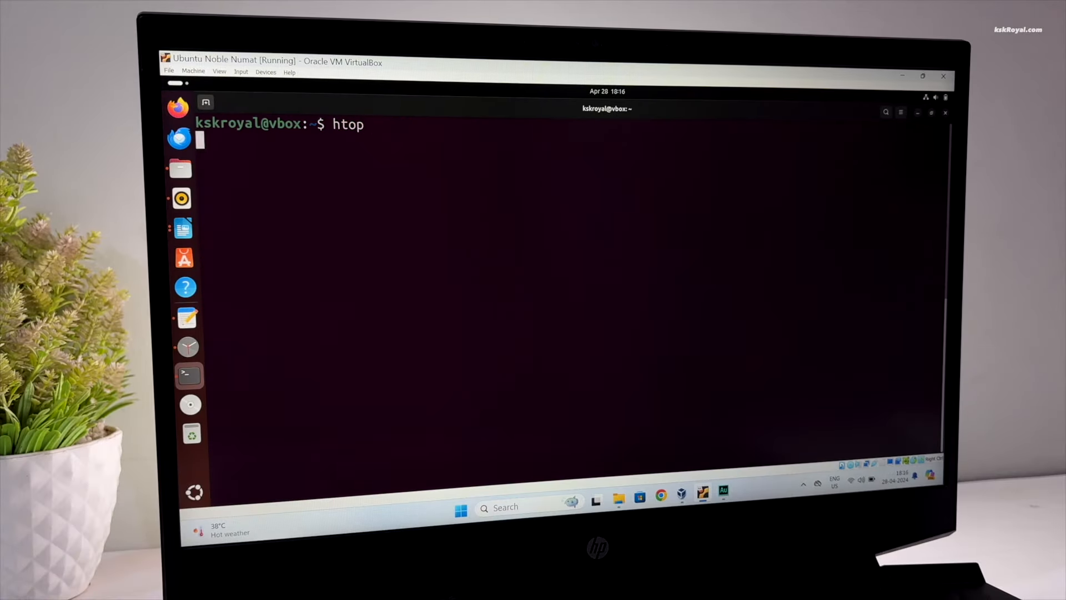
{"action": "key", "text": "Return"}
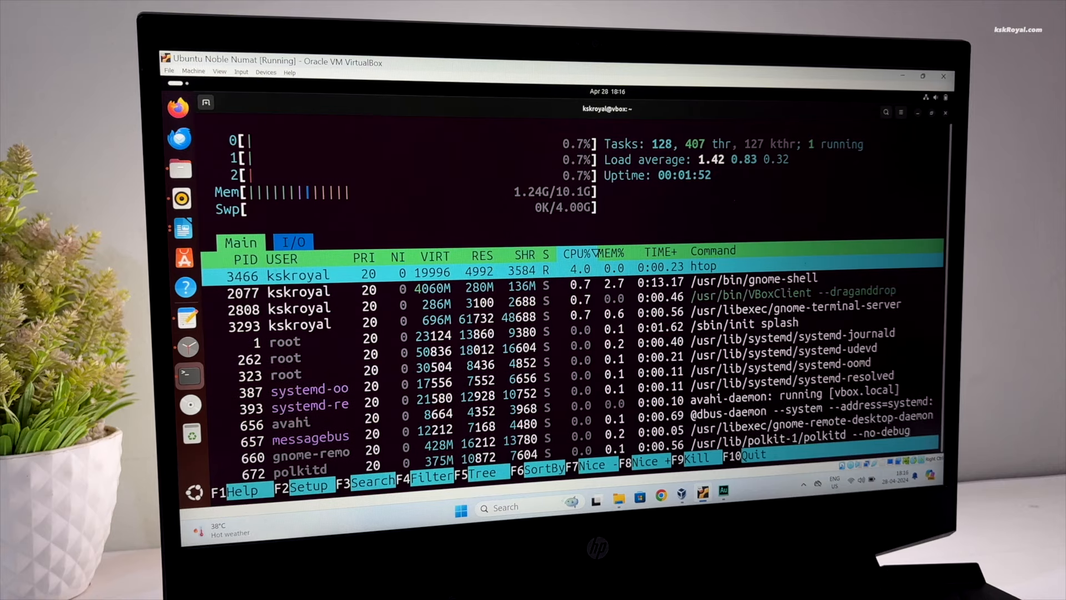
{"action": "left_click", "coordinate": [181, 84]}
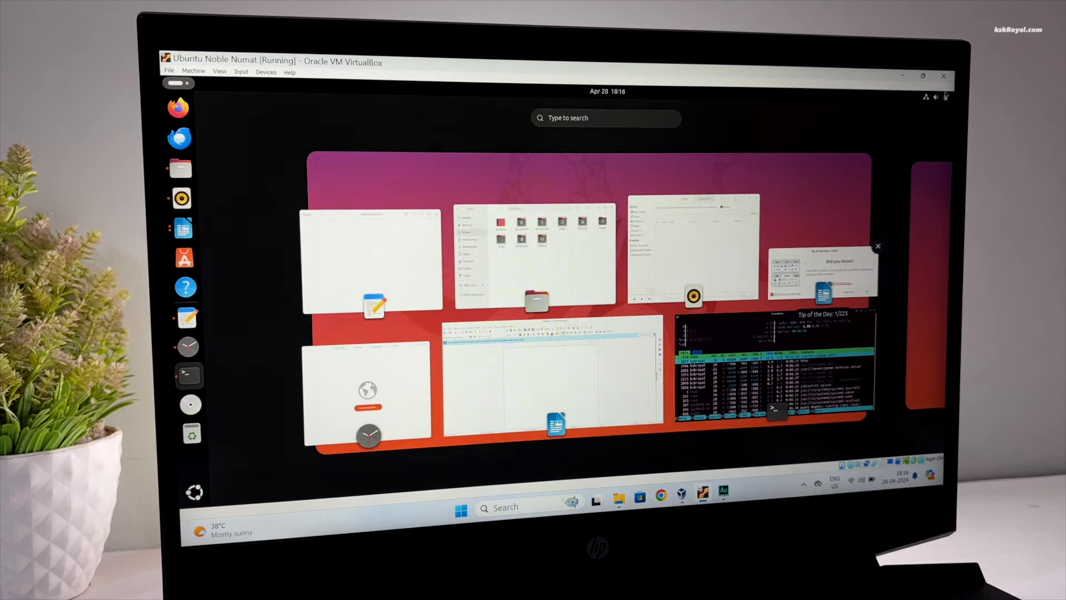
{"action": "key", "text": "super+s"}
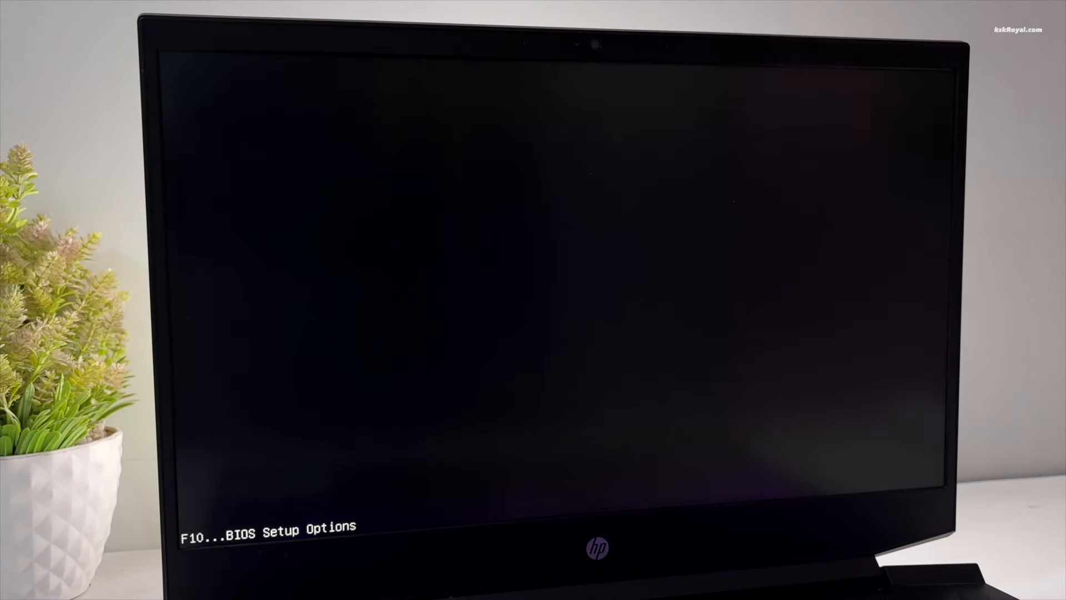
Enter BIOS with F10, leave Virtualization Technology Enabled under Configuration, and save on exit
{"action": "key", "text": "F10"}
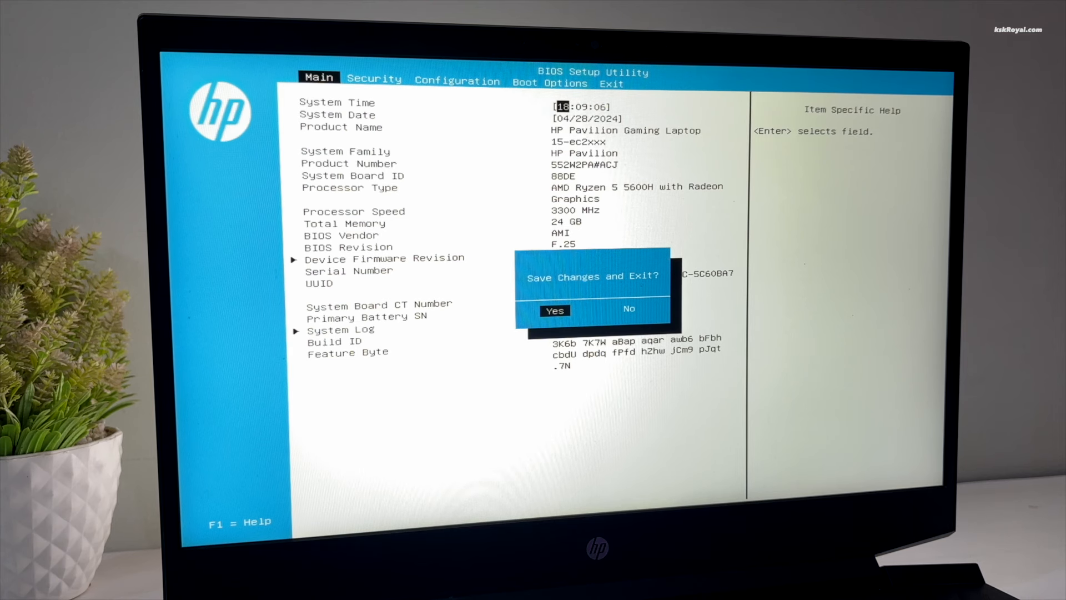
{"action": "key", "text": "Escape"}
{"action": "key", "text": "Right"}
{"action": "key", "text": "Right"}
{"action": "key", "text": "Down"}
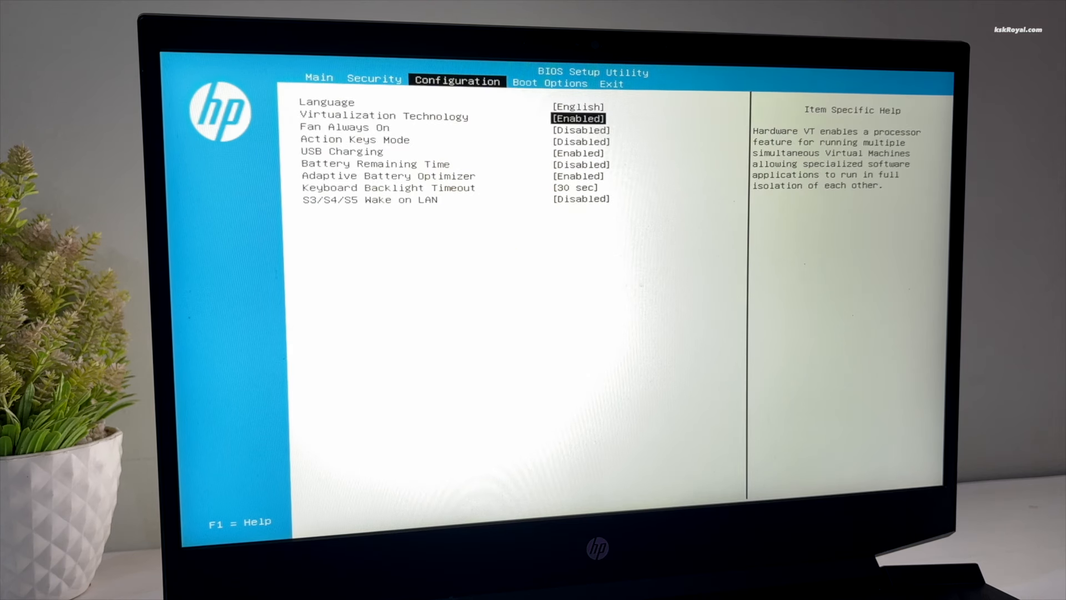
{"action": "key", "text": "Return"}
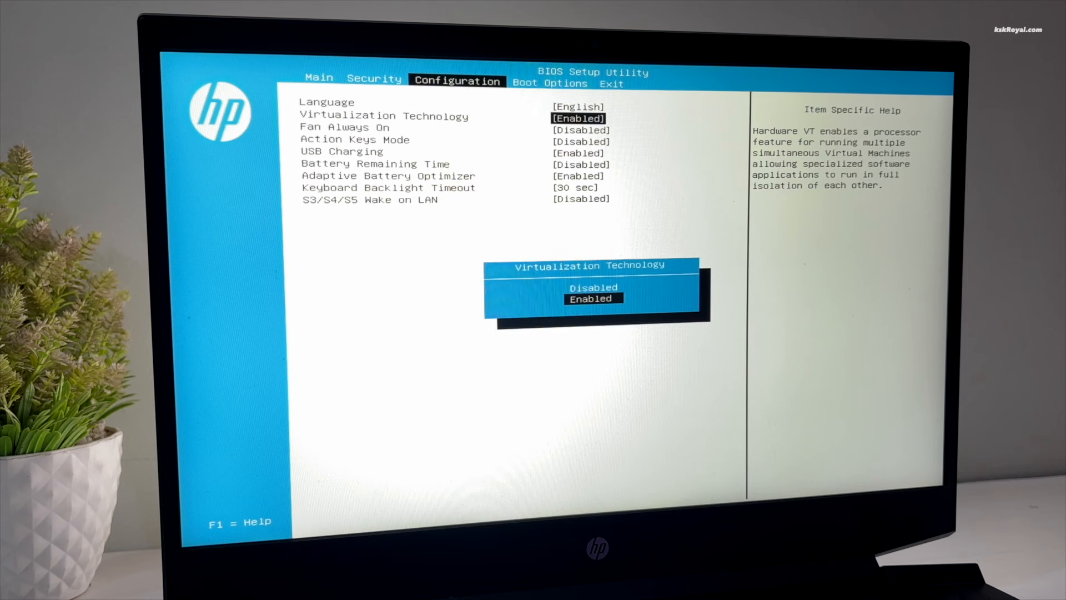
{"action": "key", "text": "Up"}
{"action": "key", "text": "Down"}
{"action": "key", "text": "Return"}
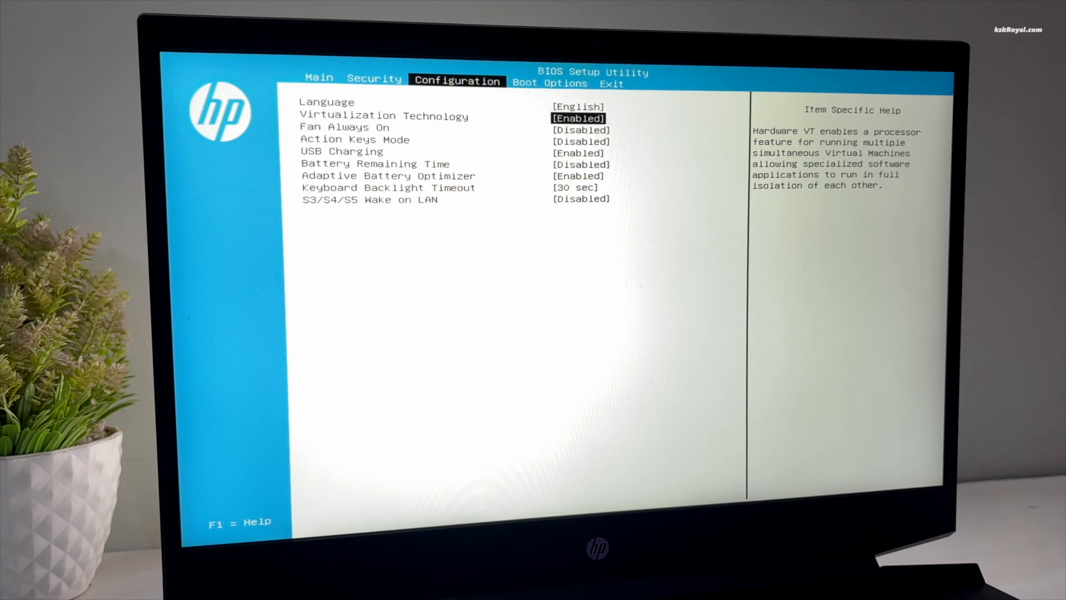
{"action": "key", "text": "Right"}
{"action": "key", "text": "Right"}
{"action": "key", "text": "Return"}
{"action": "key", "text": "Return"}
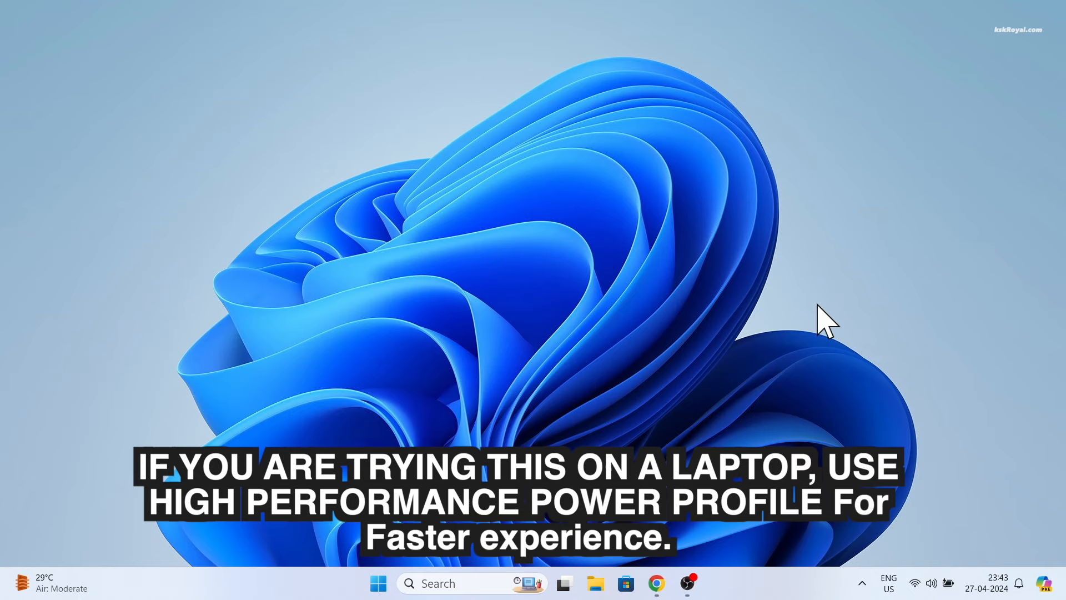
Open Control Panel and search 'power' to reach Power Options
{"action": "key", "text": "super"}
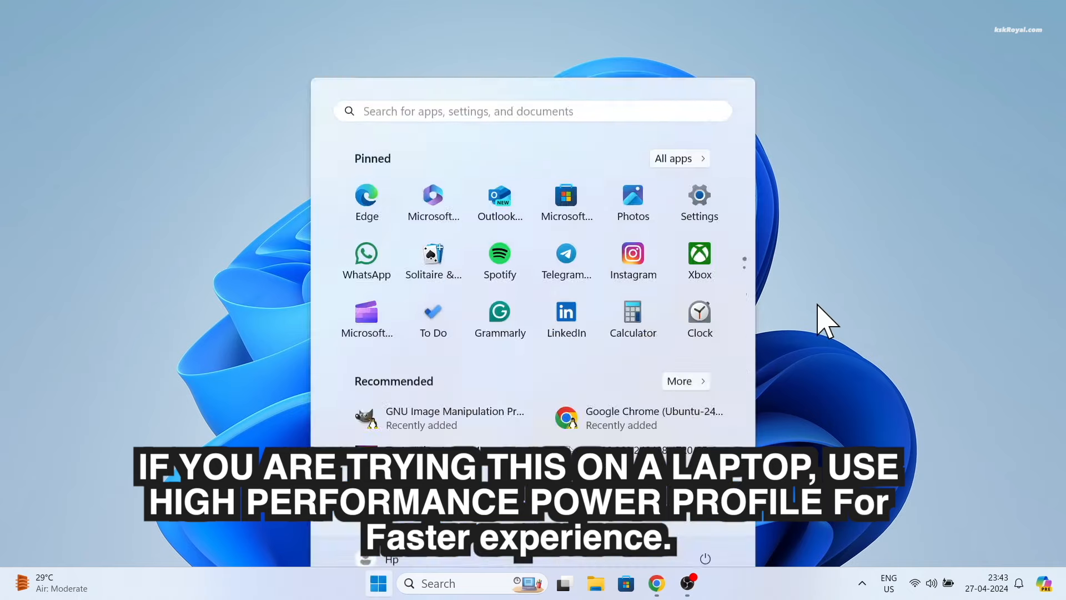
{"action": "type", "text": "control panel"}
{"action": "key", "text": "Return"}
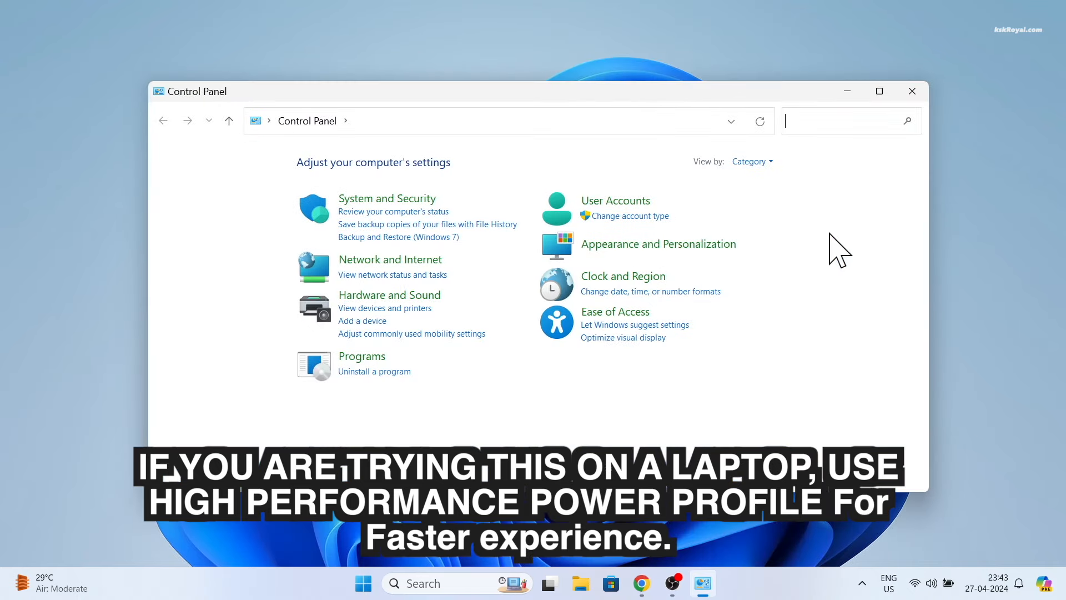
{"action": "type", "text": "powe"}
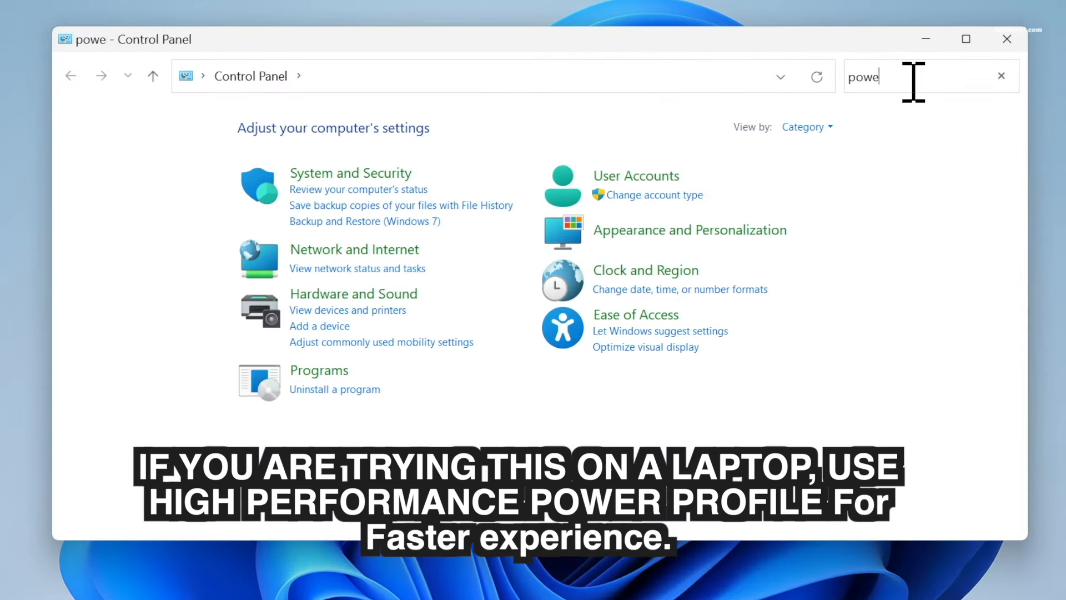
{"action": "type", "text": "r"}
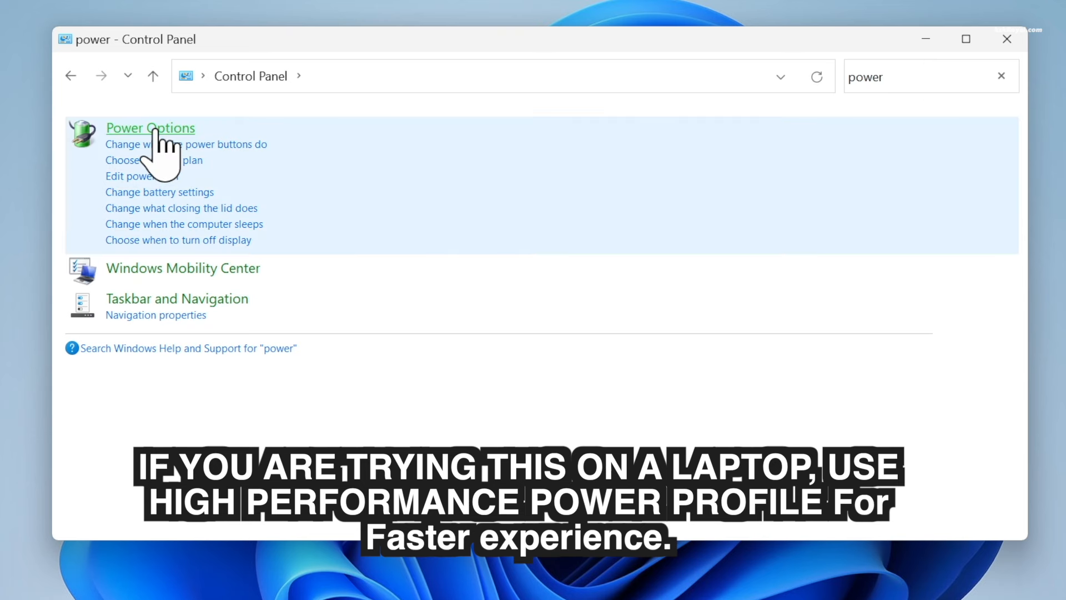
{"action": "left_click", "coordinate": [156, 129]}
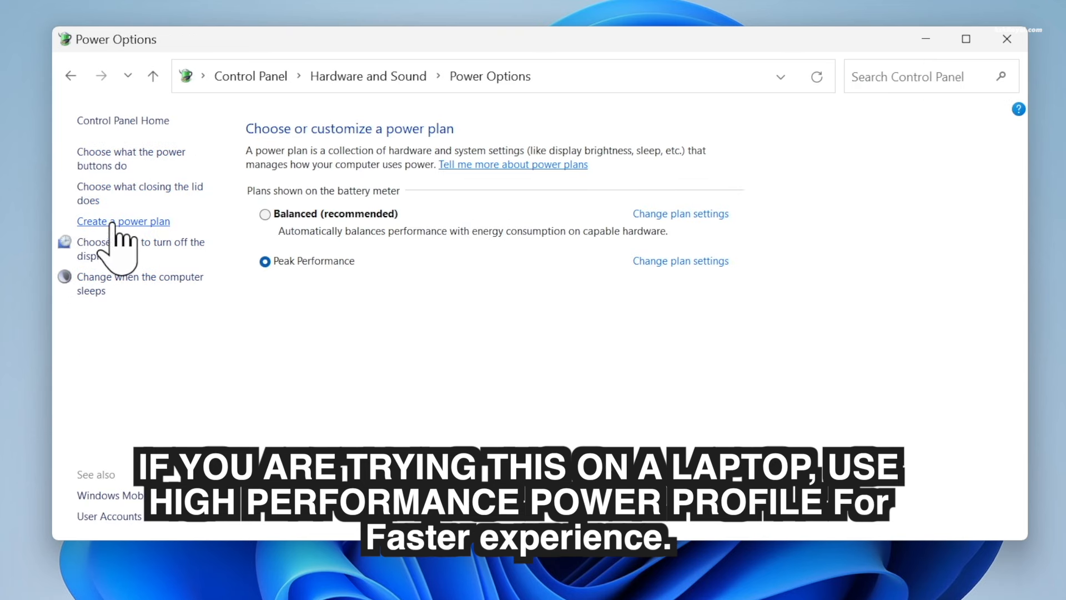
Create a High performance–based power plan named 'Max Perfomance' and make it active
{"action": "left_click", "coordinate": [165, 222]}
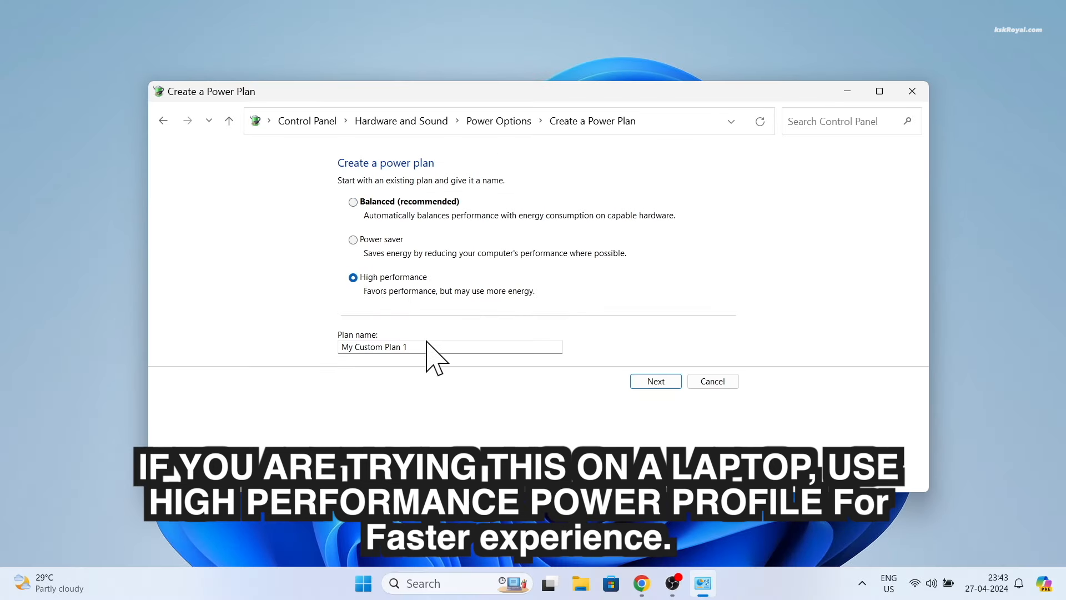
{"action": "triple_click", "coordinate": [432, 342]}
{"action": "type", "text": "Max Perfomance"}
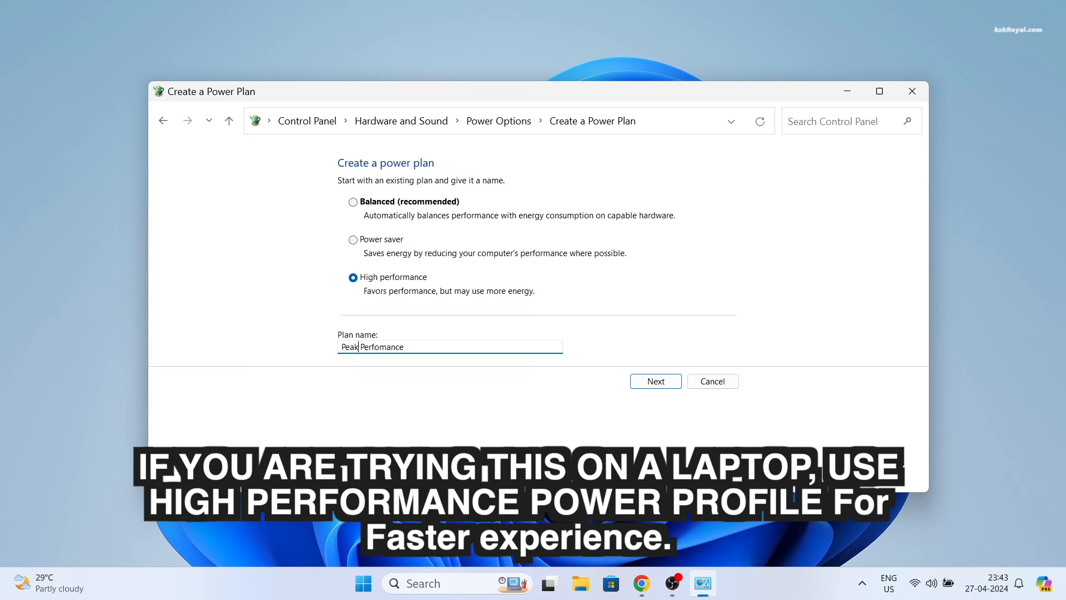
{"action": "left_click", "coordinate": [666, 384]}
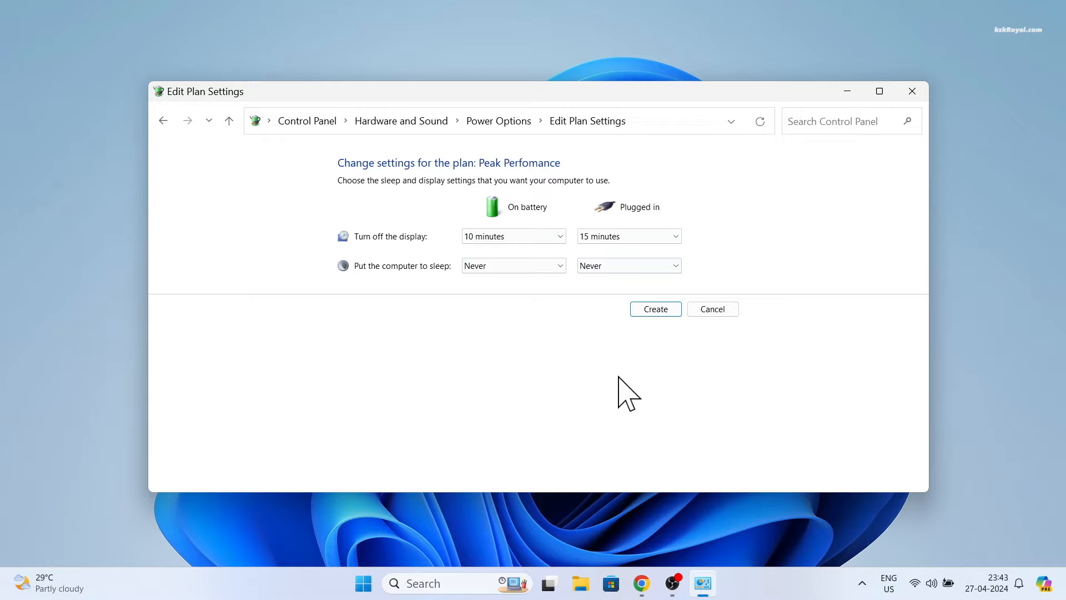
{"action": "left_click", "coordinate": [657, 309]}
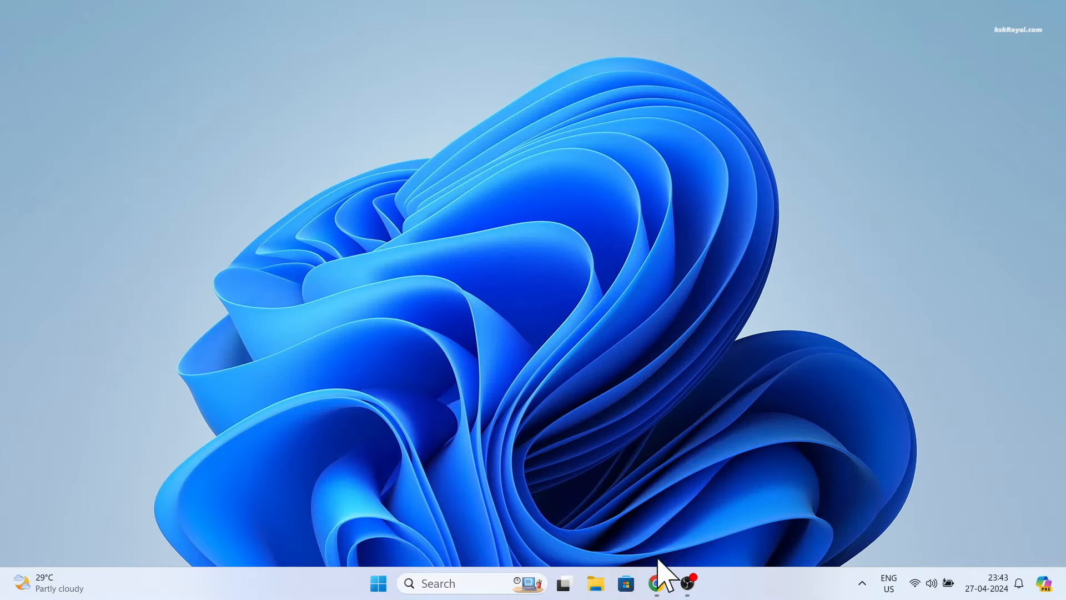
{"action": "left_click", "coordinate": [657, 578]}
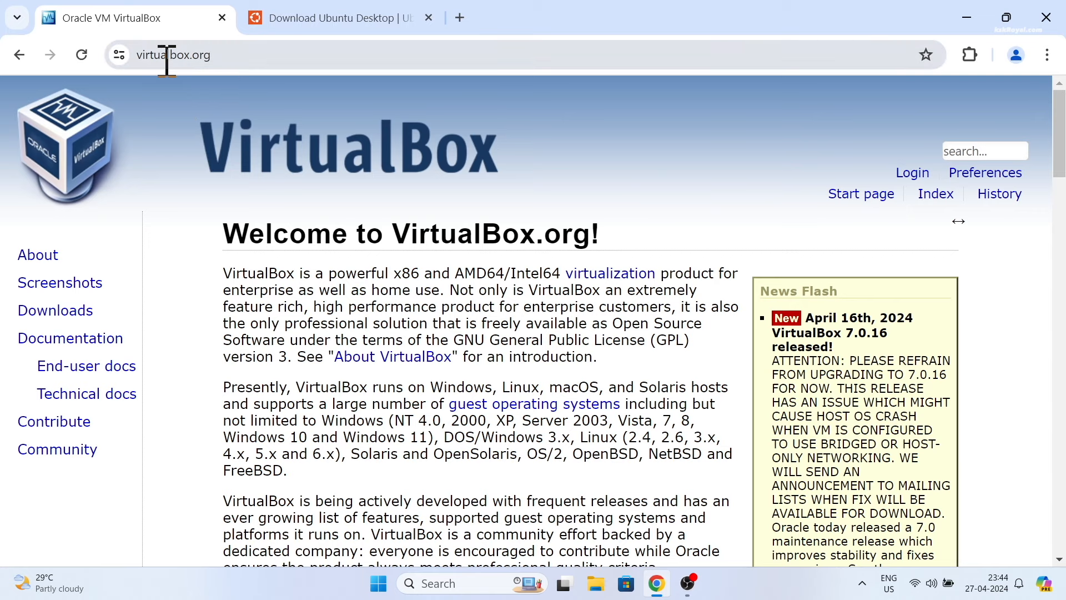
Highlight the Welcome to VirtualBox.org! heading and open the VirtualBox 7.0 download page
{"action": "double_click", "coordinate": [404, 227]}
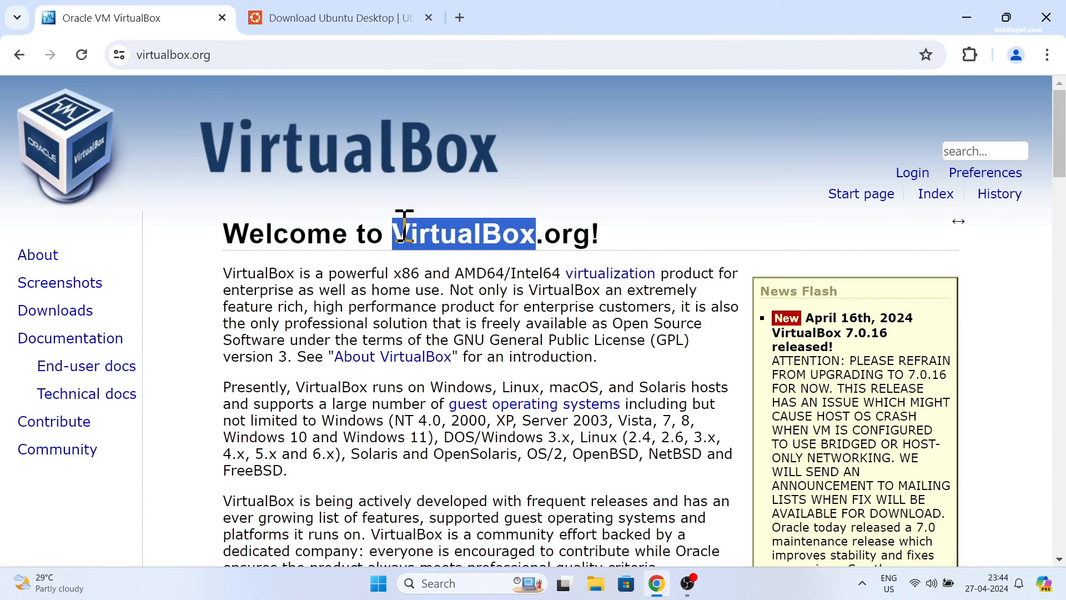
{"action": "triple_click", "coordinate": [456, 229]}
{"action": "scroll", "coordinate": [441, 436], "scroll_direction": "down", "scroll_amount": 3}
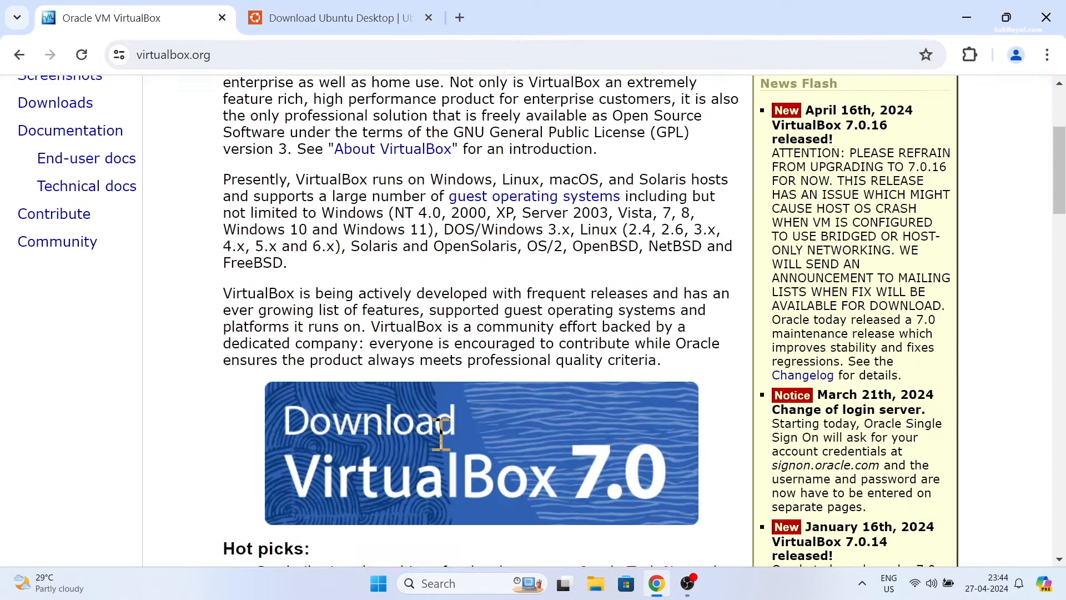
{"action": "left_click", "coordinate": [393, 376]}
Highlight the host OS crash and bridged/host-only networking warnings, then scroll to the packages
{"action": "left_click_drag", "start_coordinate": [636, 363], "coordinate": [728, 360]}
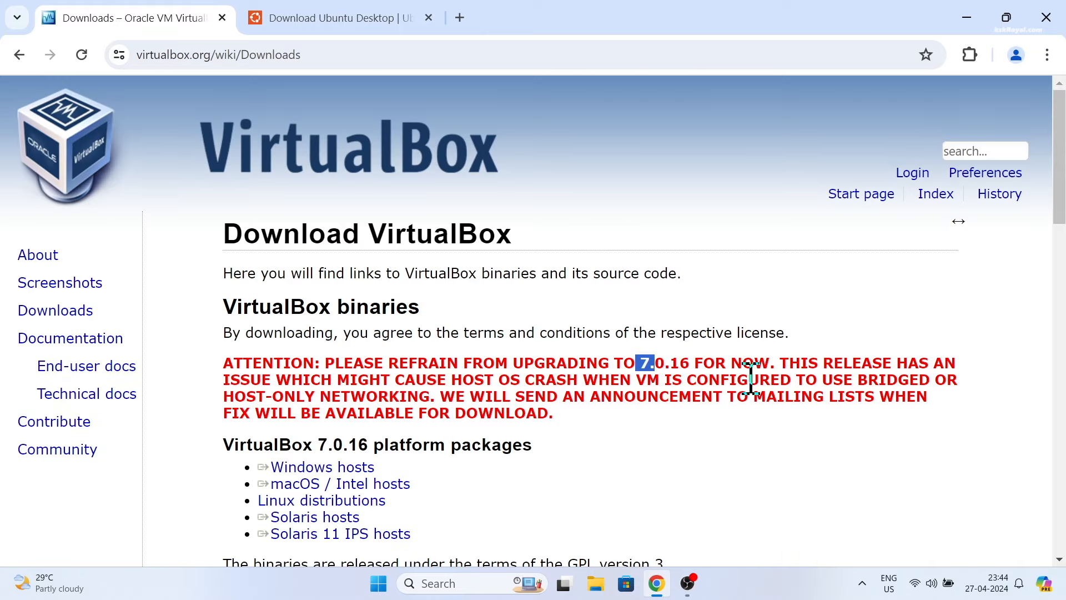
{"action": "left_click_drag", "start_coordinate": [415, 380], "coordinate": [464, 398]}
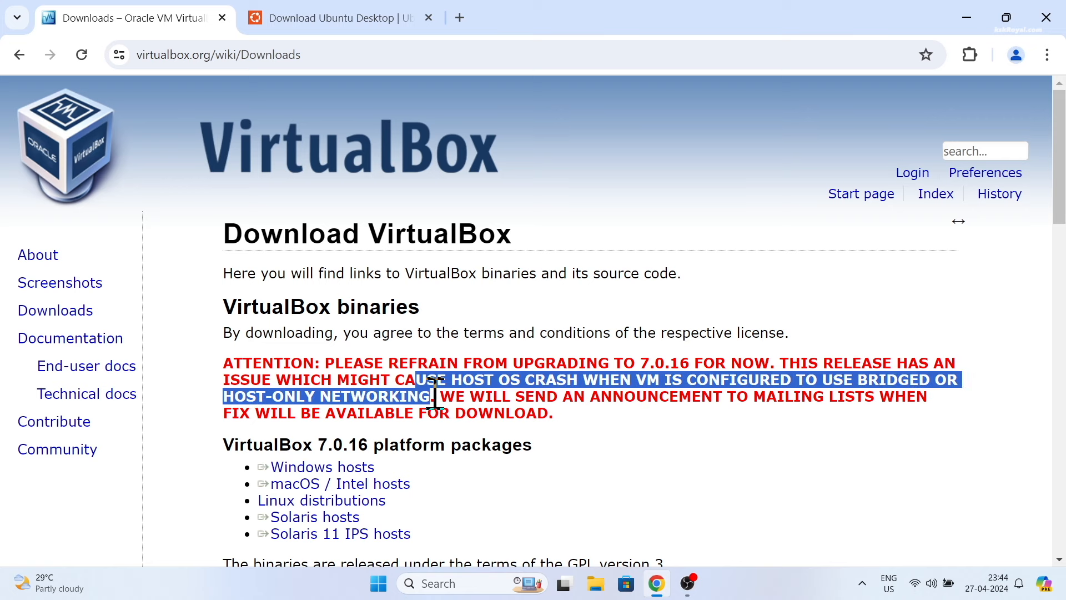
{"action": "left_click", "coordinate": [401, 382]}
{"action": "left_click_drag", "start_coordinate": [395, 379], "coordinate": [438, 397]}
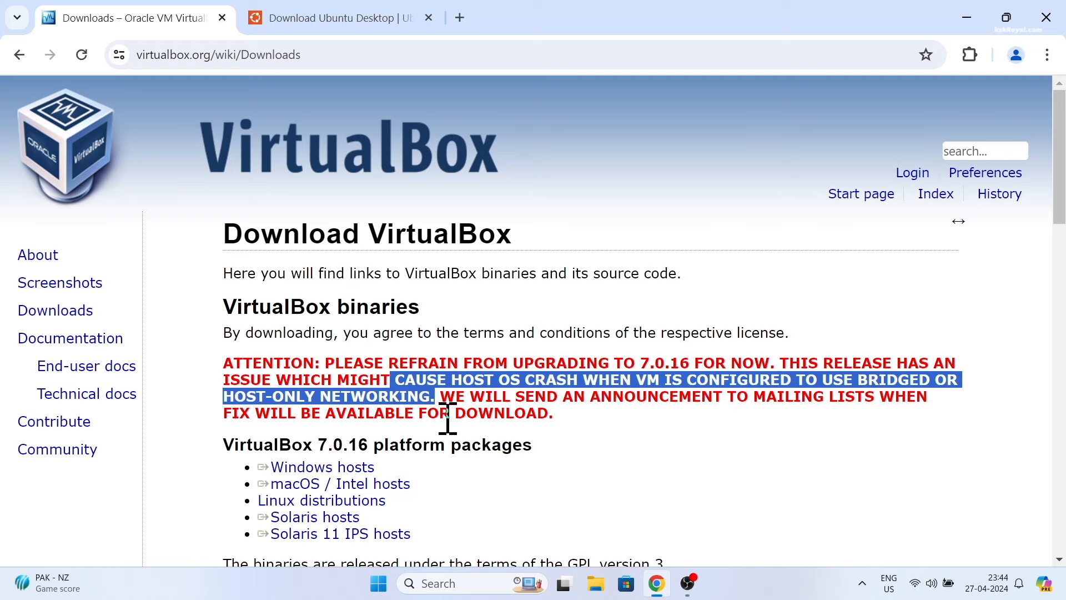
{"action": "scroll", "coordinate": [554, 405], "scroll_direction": "down", "scroll_amount": 3}
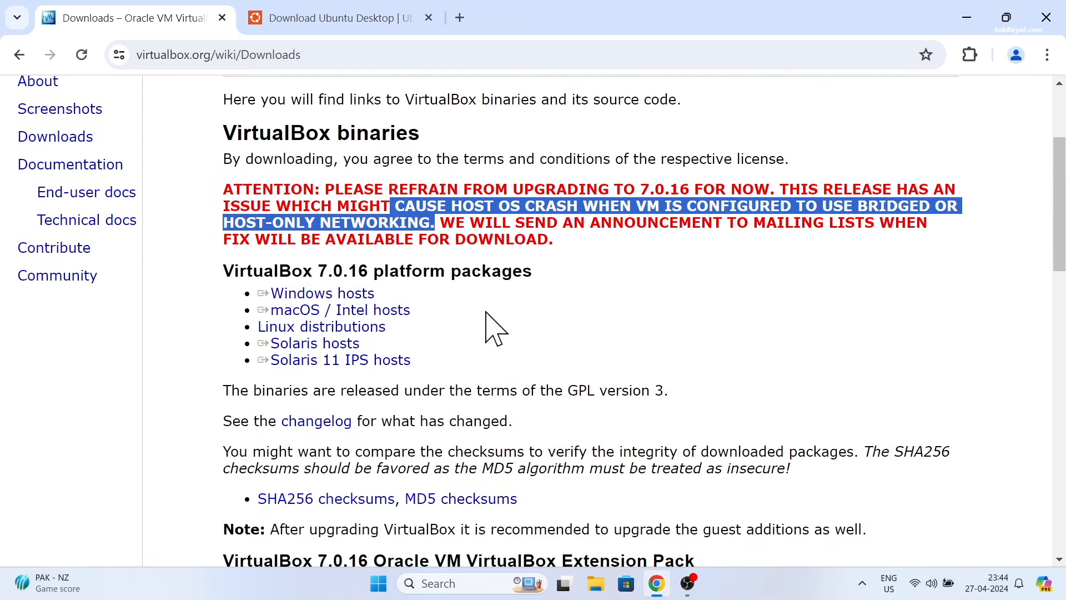
{"action": "left_click", "coordinate": [555, 305]}
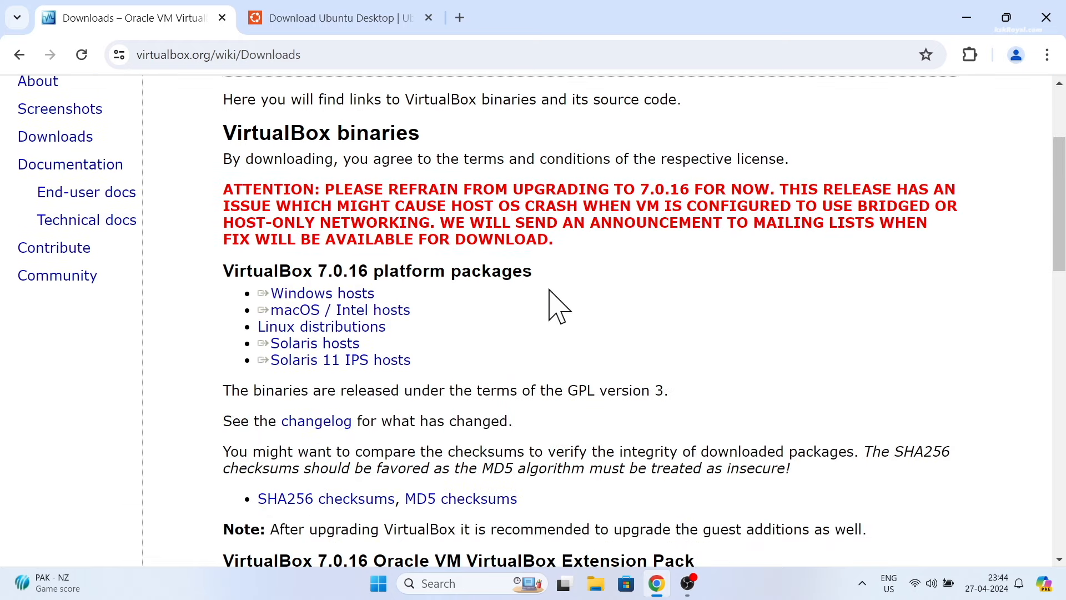
{"action": "left_click", "coordinate": [564, 584]}
On Desktop 2, highlight the 7.0.14 heading, Windows installer and extension pack file names
{"action": "left_click", "coordinate": [514, 497]}
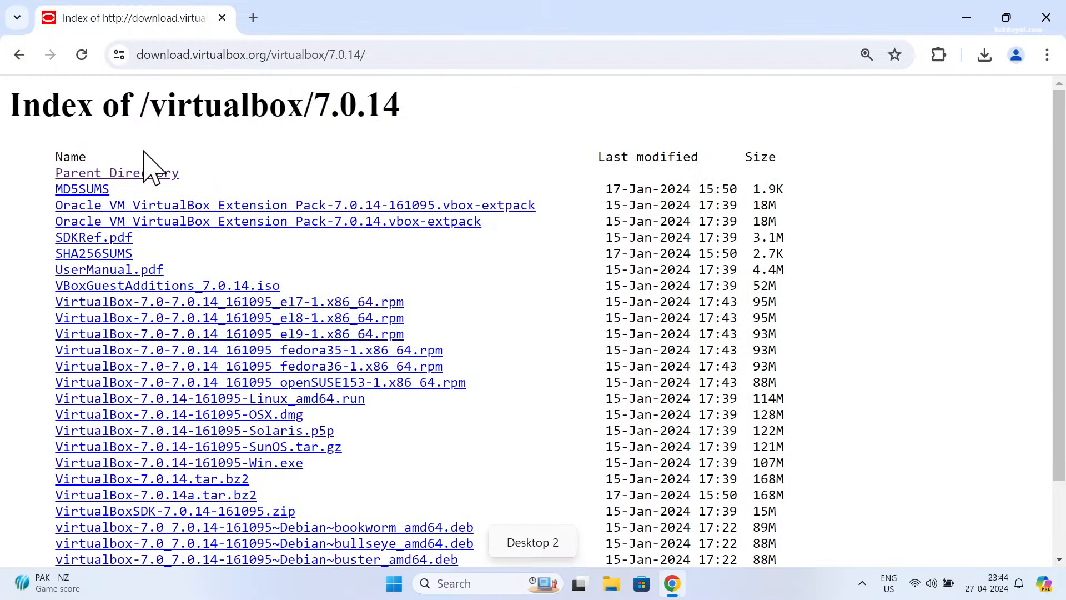
{"action": "left_click_drag", "start_coordinate": [322, 106], "coordinate": [410, 119]}
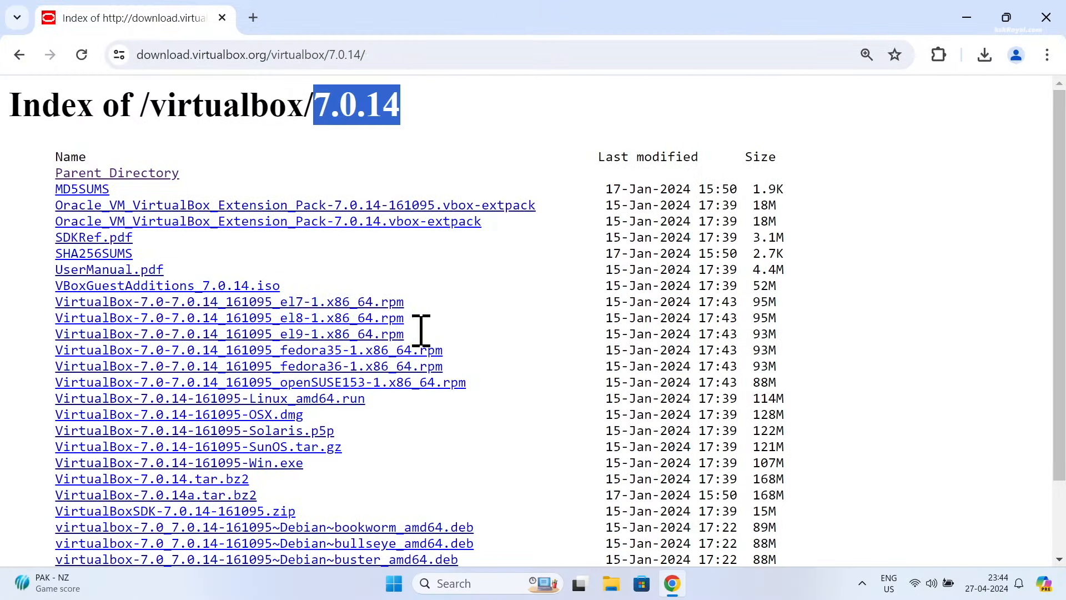
{"action": "left_click_drag", "start_coordinate": [313, 465], "coordinate": [54, 469]}
{"action": "triple_click", "coordinate": [42, 222]}
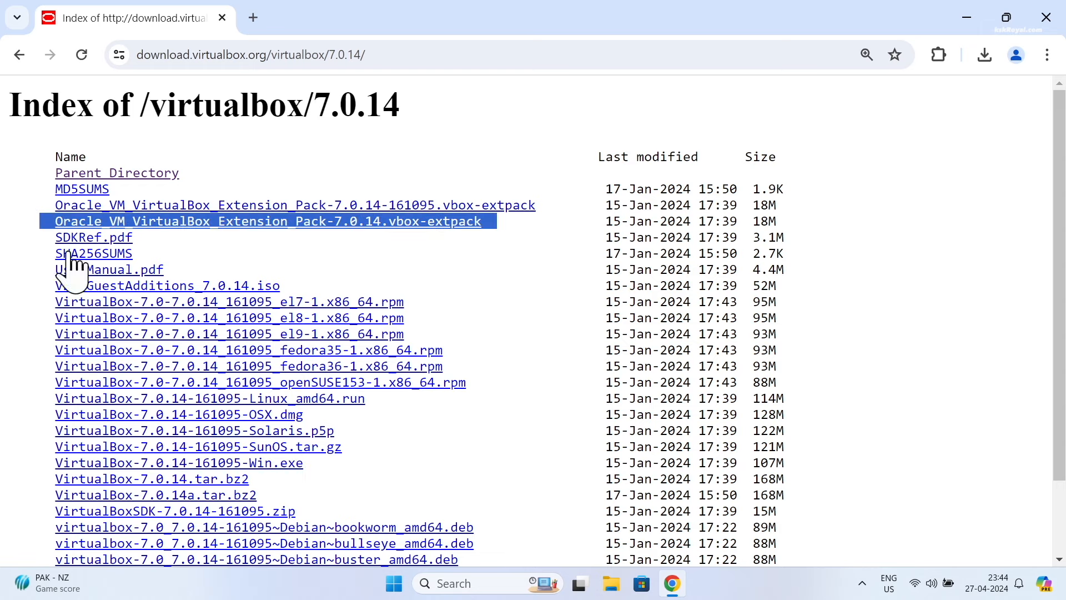
{"action": "key", "text": "super+Tab"}
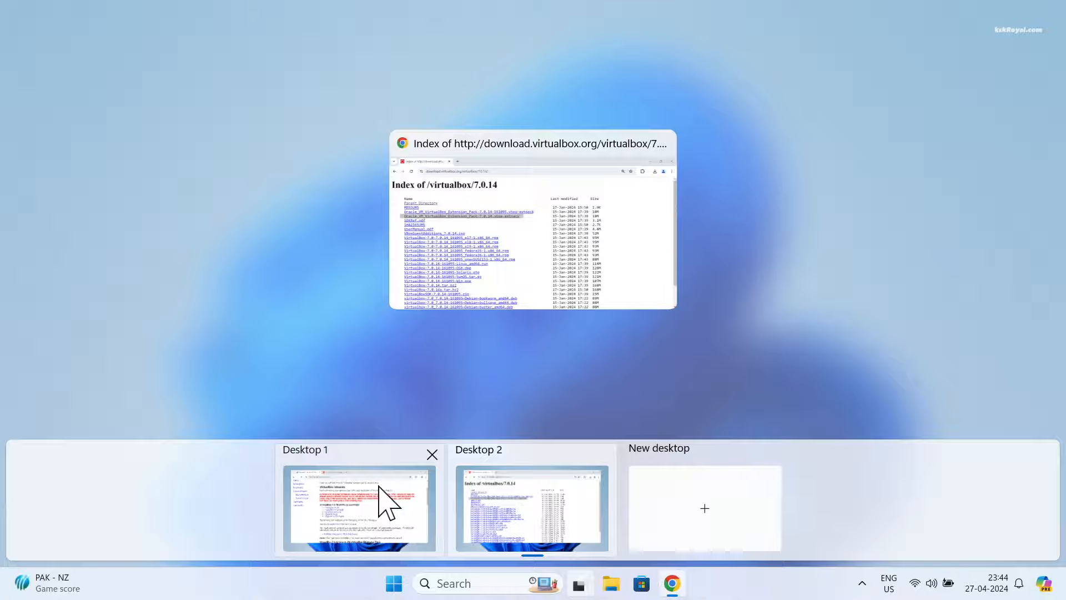
Back on Desktop 1, check the VirtualBox 7.0.16 installer's download progress
{"action": "left_click", "coordinate": [384, 500]}
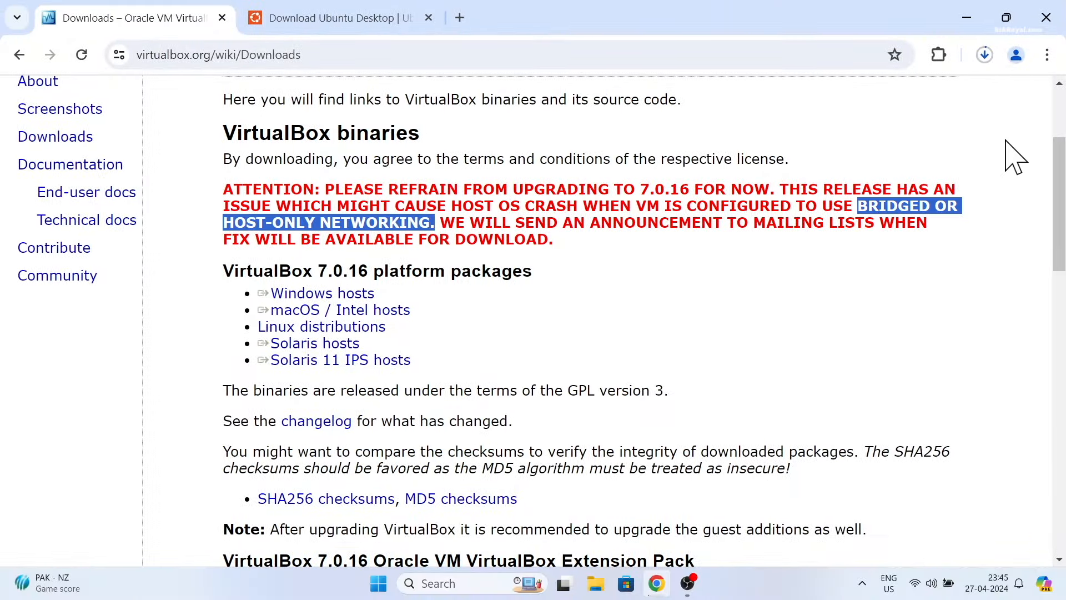
{"action": "left_click", "coordinate": [983, 56]}
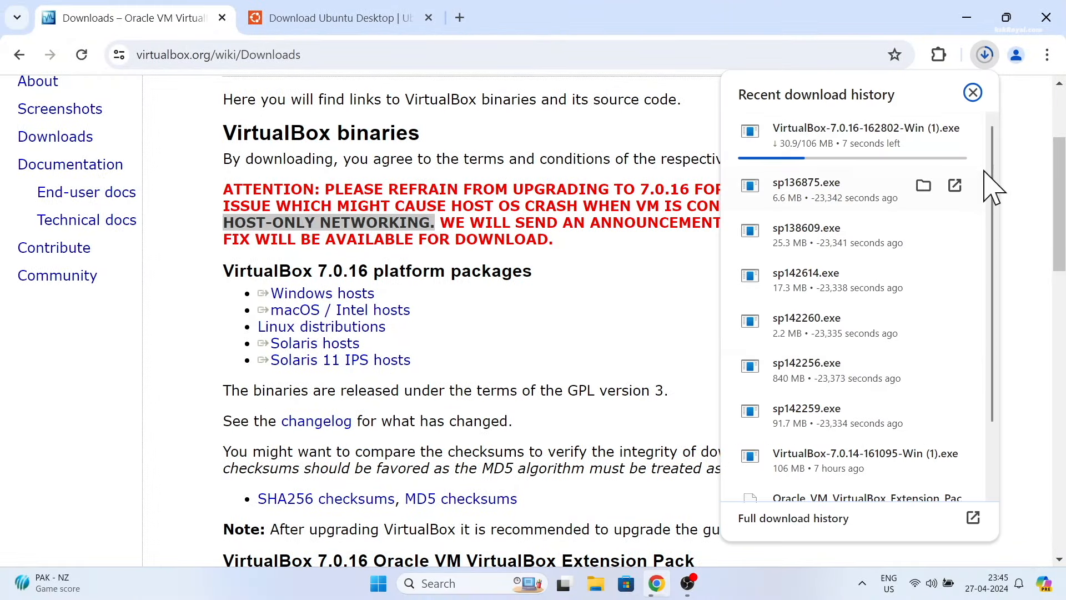
{"action": "left_click", "coordinate": [510, 402]}
Download the 7.0.16 Extension Pack and open Chrome's full download history
{"action": "scroll", "coordinate": [509, 403], "scroll_direction": "down", "scroll_amount": 3}
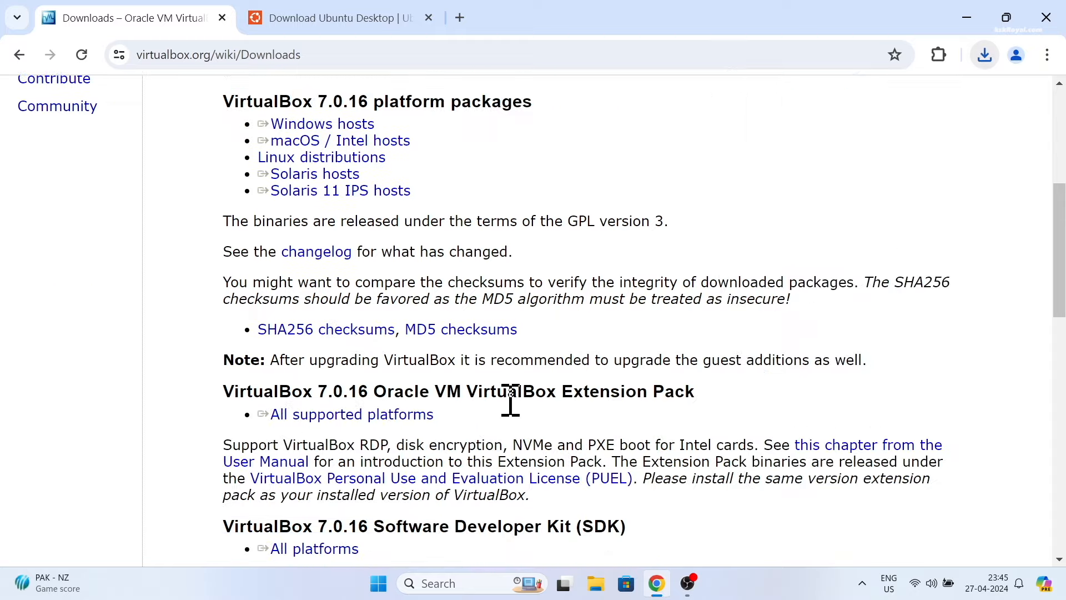
{"action": "triple_click", "coordinate": [339, 397]}
{"action": "scroll", "coordinate": [605, 388], "scroll_direction": "down", "scroll_amount": 2}
{"action": "left_click_drag", "start_coordinate": [419, 393], "coordinate": [417, 341]}
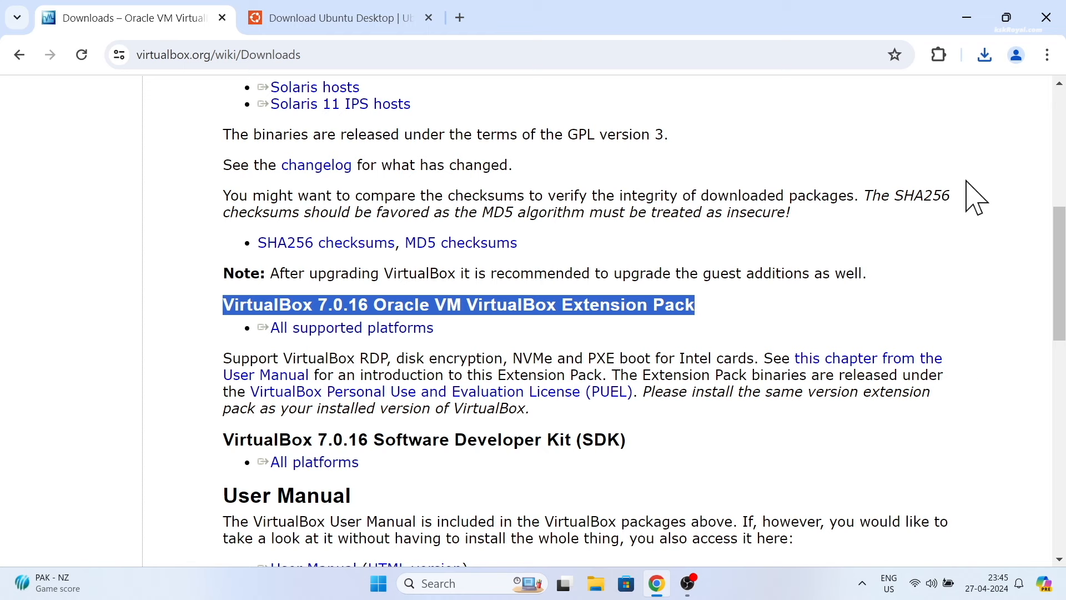
{"action": "left_click", "coordinate": [985, 55]}
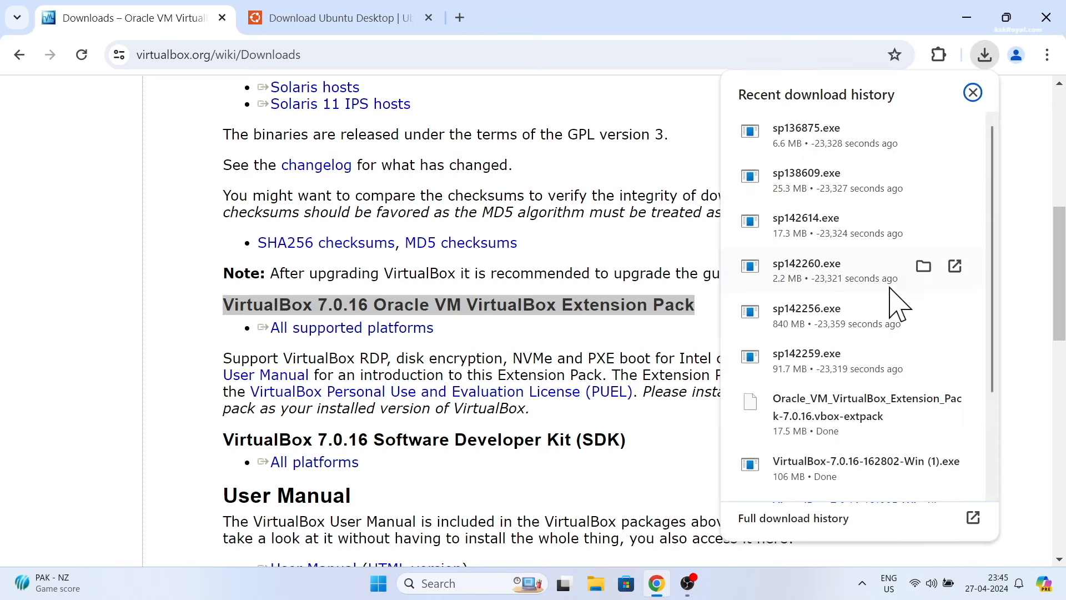
{"action": "left_click", "coordinate": [802, 520]}
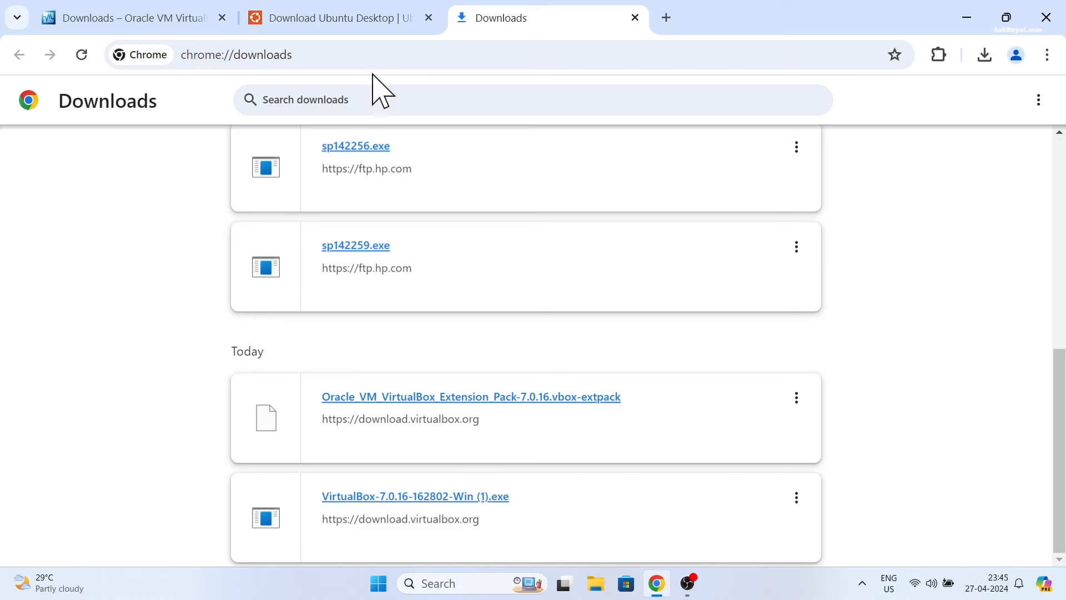
Download the Ubuntu 24.04 LTS desktop ISO and check it in Chrome's download history
{"action": "left_click", "coordinate": [333, 17]}
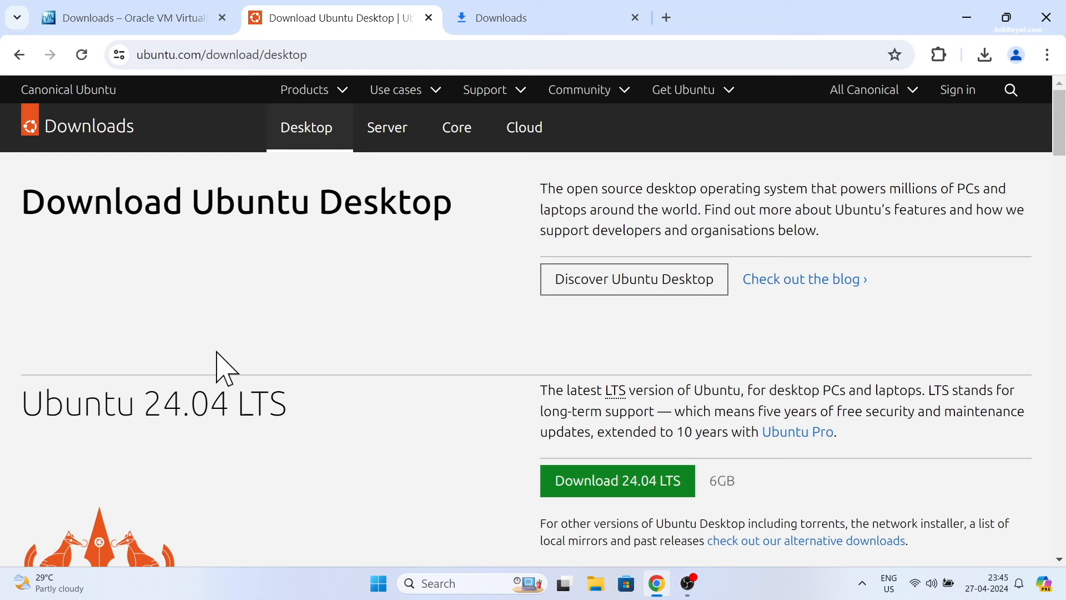
{"action": "triple_click", "coordinate": [240, 404]}
{"action": "scroll", "coordinate": [405, 447], "scroll_direction": "down", "scroll_amount": 3}
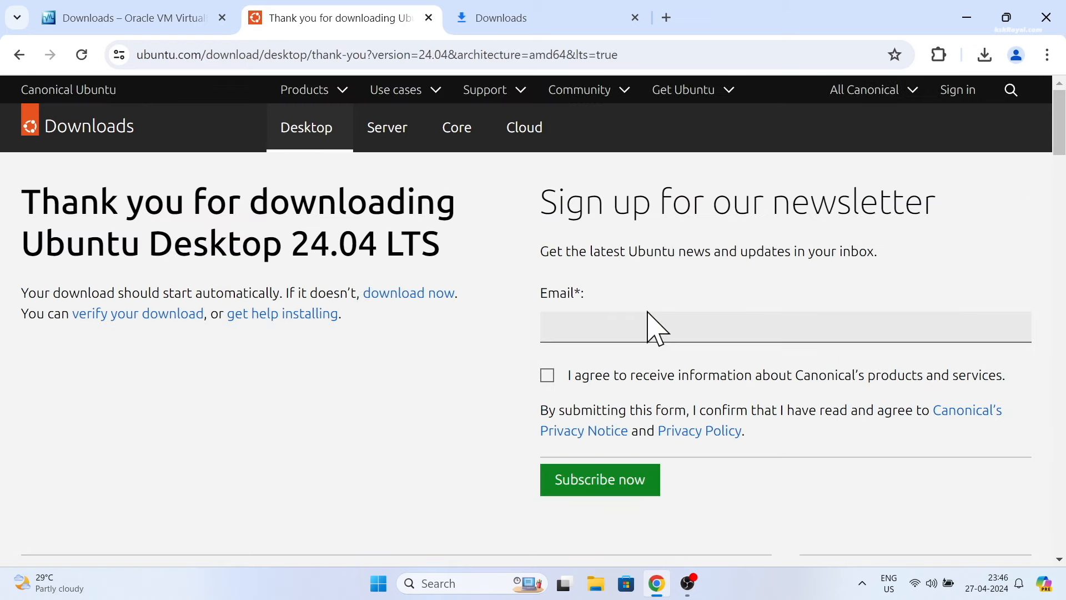
{"action": "left_click", "coordinate": [802, 519]}
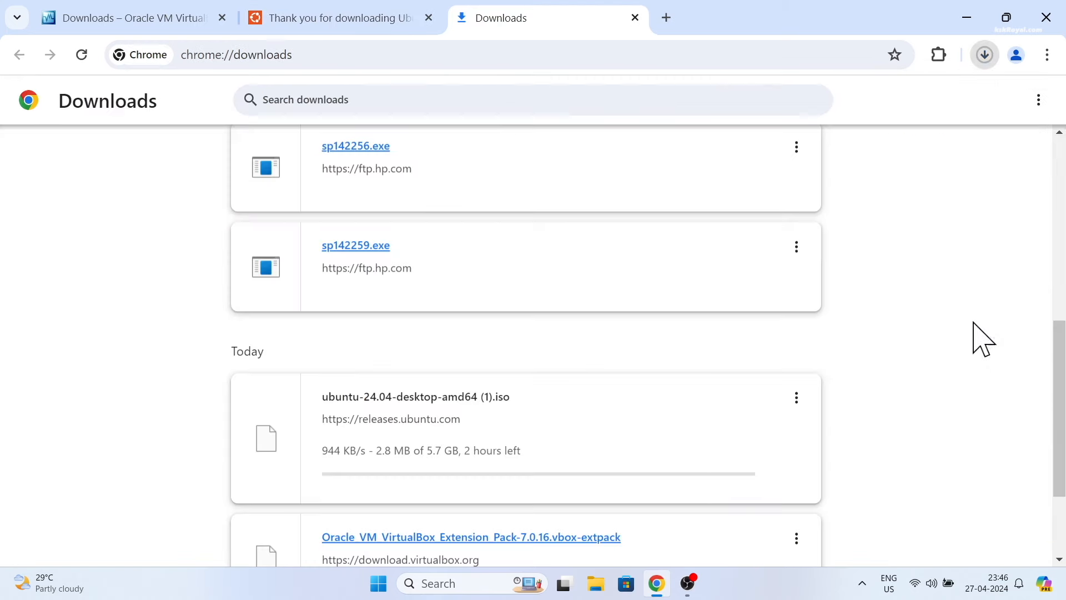
{"action": "left_click", "coordinate": [1038, 100]}
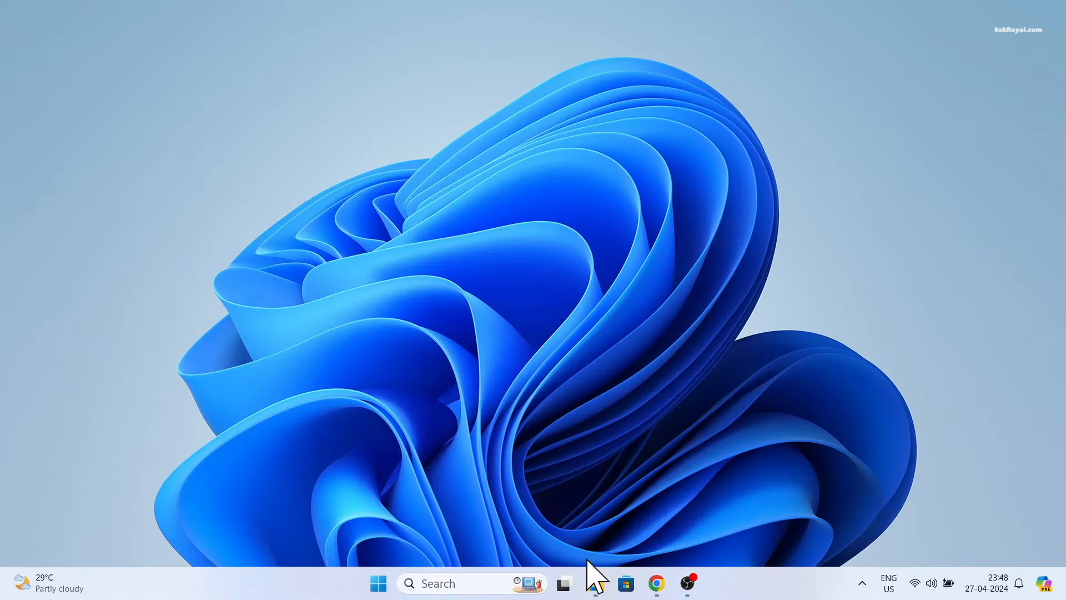
Find the downloaded files and launch the VirtualBox 7.0.16 installer
{"action": "left_click", "coordinate": [596, 583]}
{"action": "left_click_drag", "start_coordinate": [751, 421], "coordinate": [272, 253]}
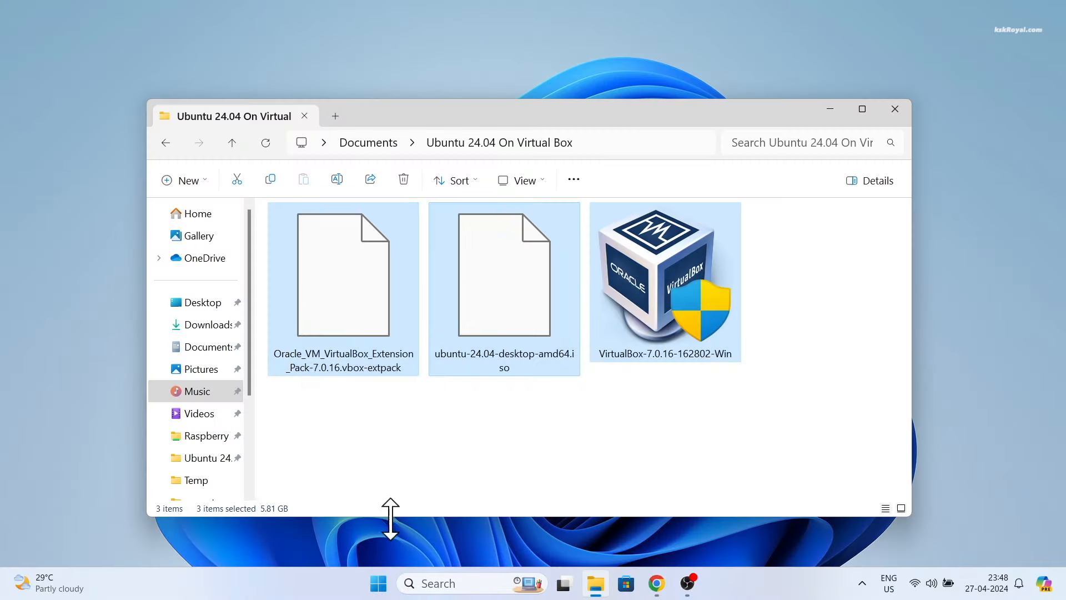
{"action": "left_click", "coordinate": [641, 351]}
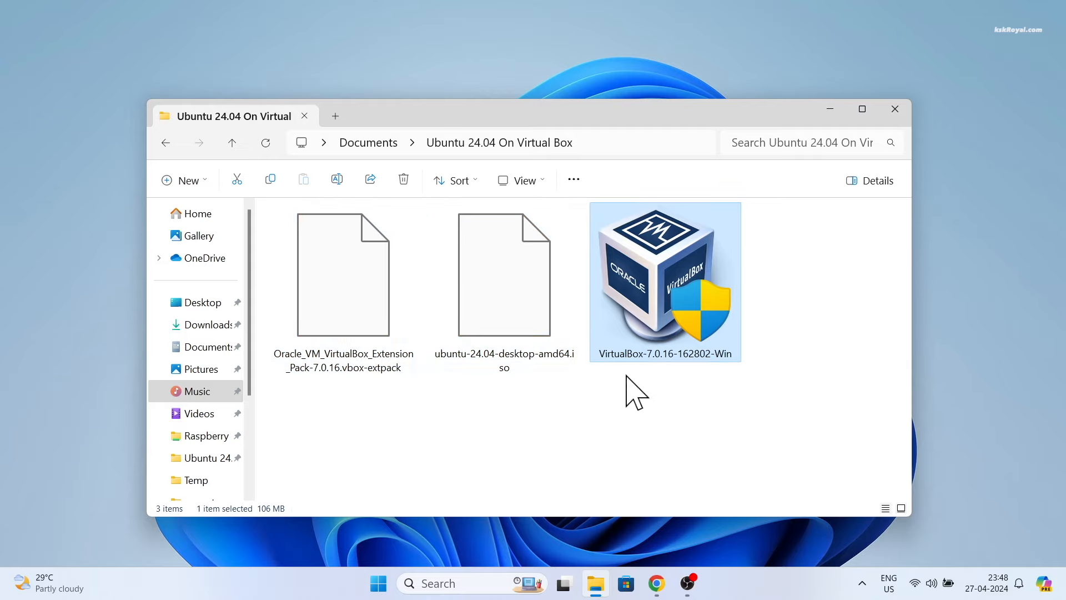
{"action": "double_click", "coordinate": [705, 245]}
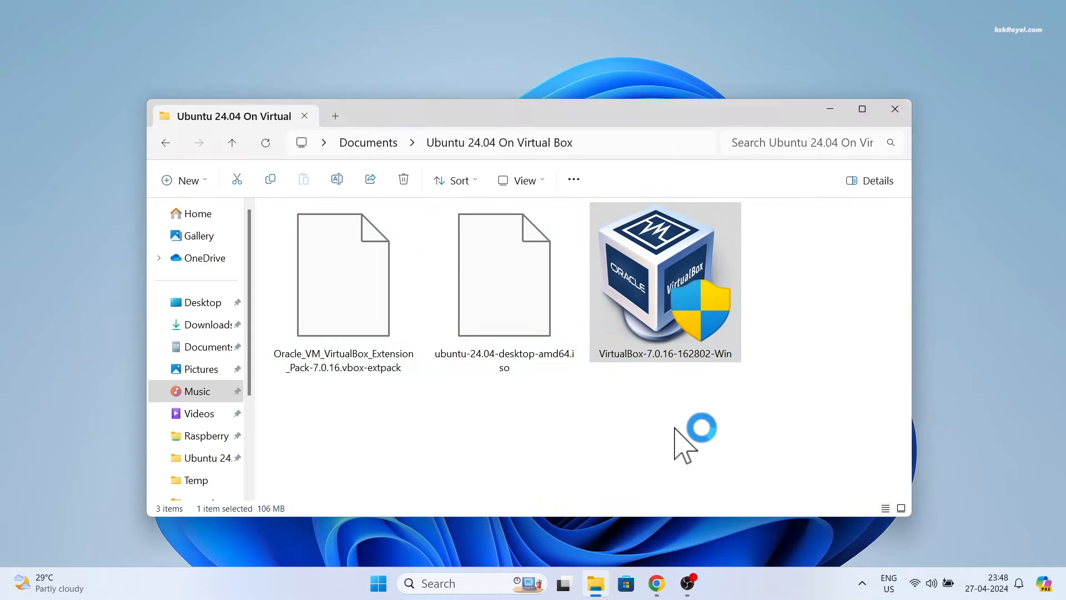
Install with default features, accepting the network reset and Python prompts, without starting afterwards
{"action": "left_click", "coordinate": [604, 399]}
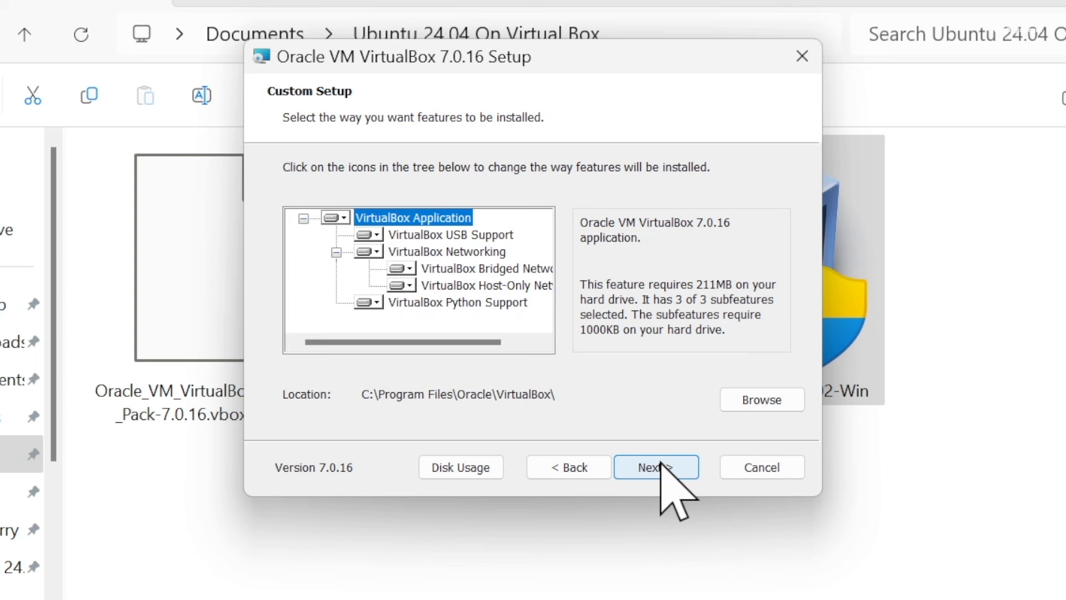
{"action": "left_click", "coordinate": [611, 398]}
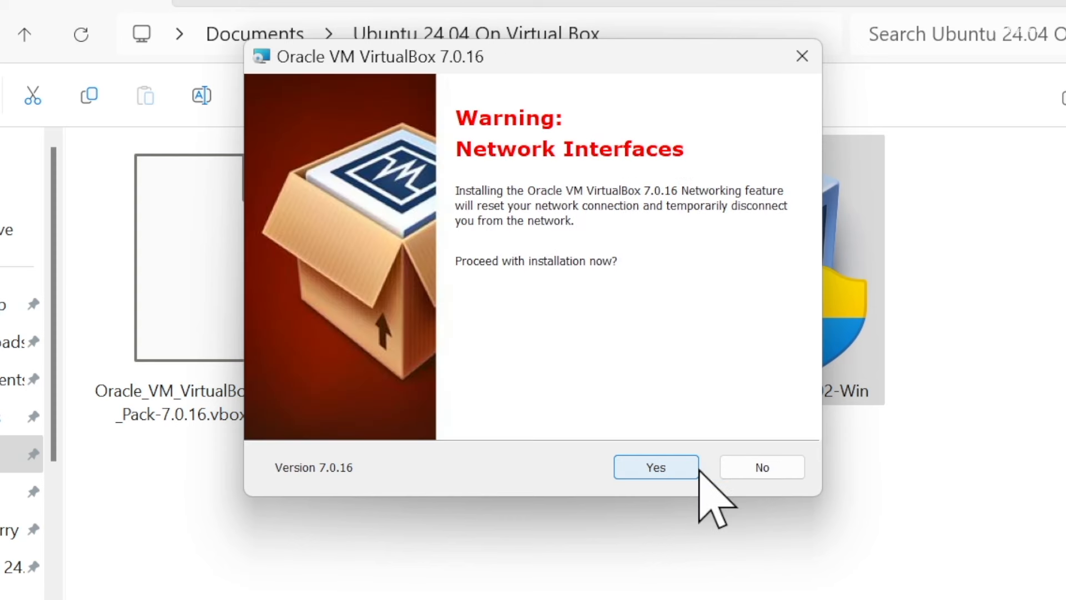
{"action": "left_click", "coordinate": [680, 467]}
{"action": "left_click", "coordinate": [686, 472]}
{"action": "left_click", "coordinate": [675, 470]}
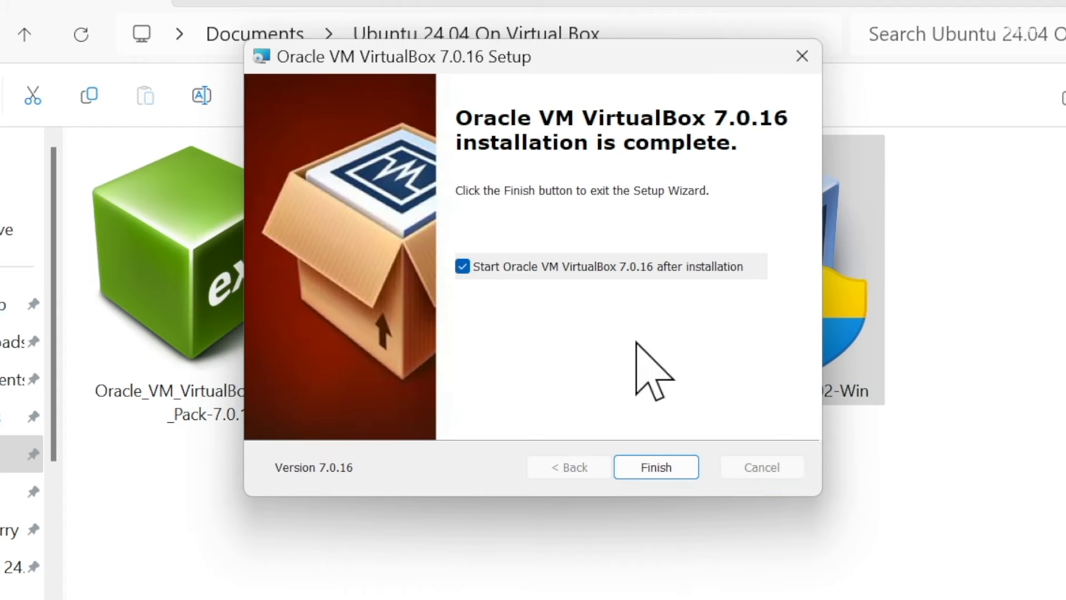
{"action": "left_click", "coordinate": [464, 265]}
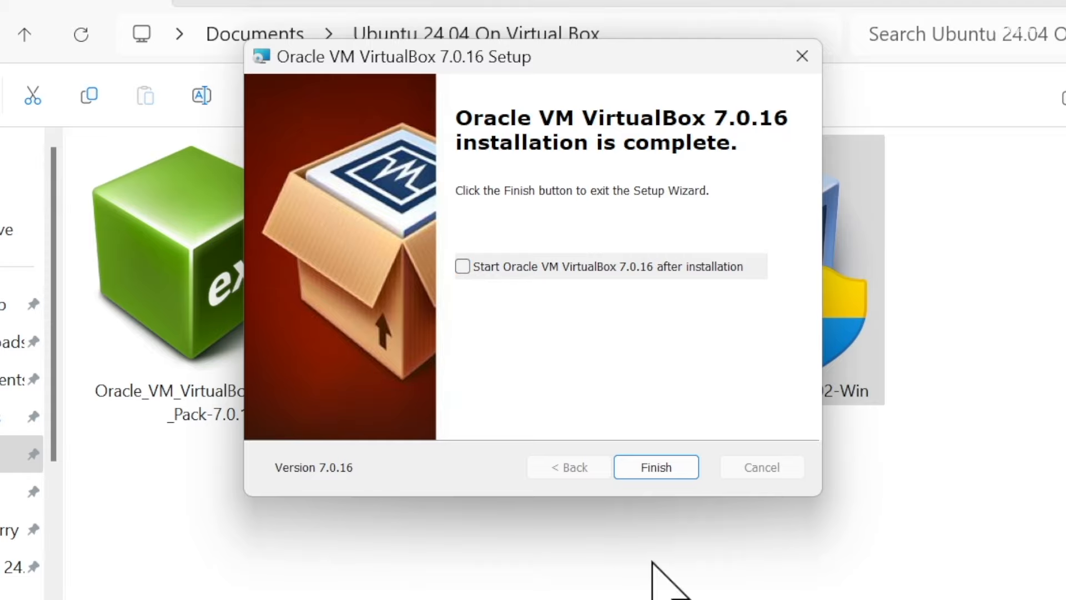
{"action": "left_click", "coordinate": [667, 473]}
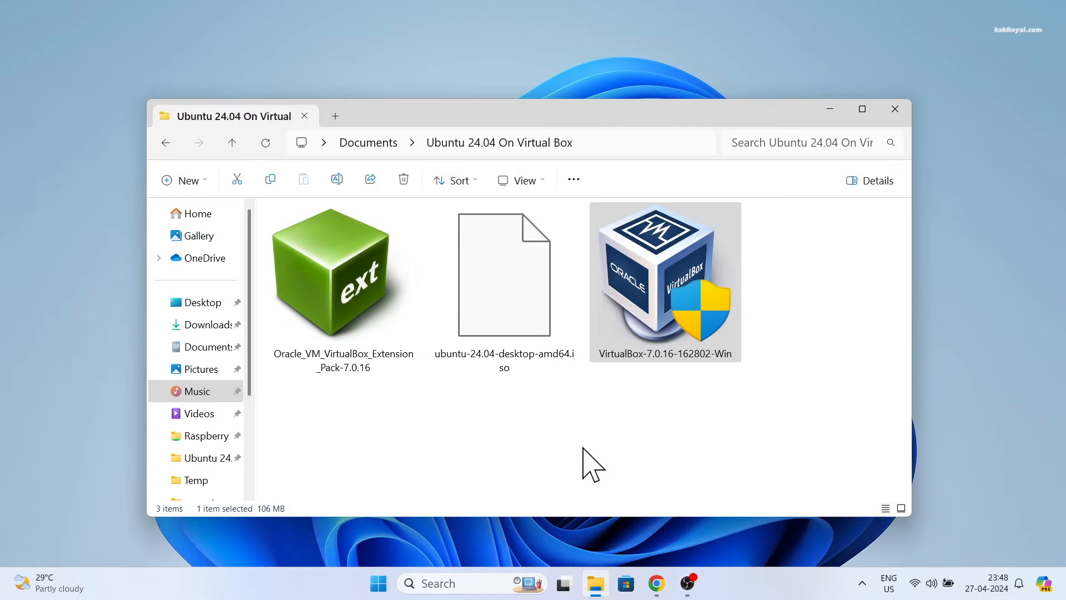
Install the downloaded 7.0.16 Extension Pack, scrolling through and agreeing to its licence
{"action": "left_click", "coordinate": [366, 286]}
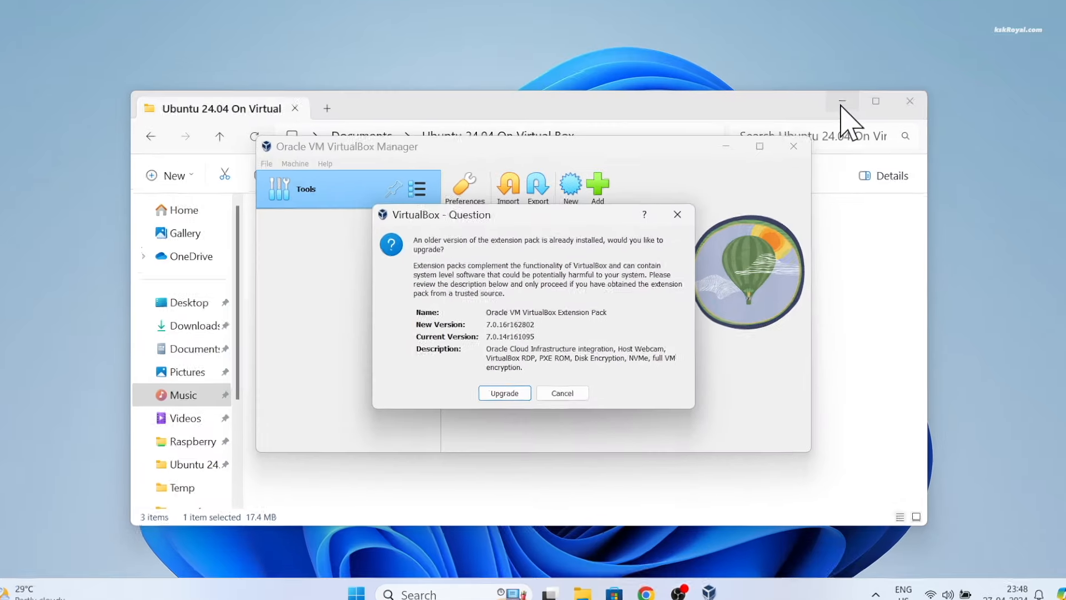
{"action": "left_click", "coordinate": [842, 102]}
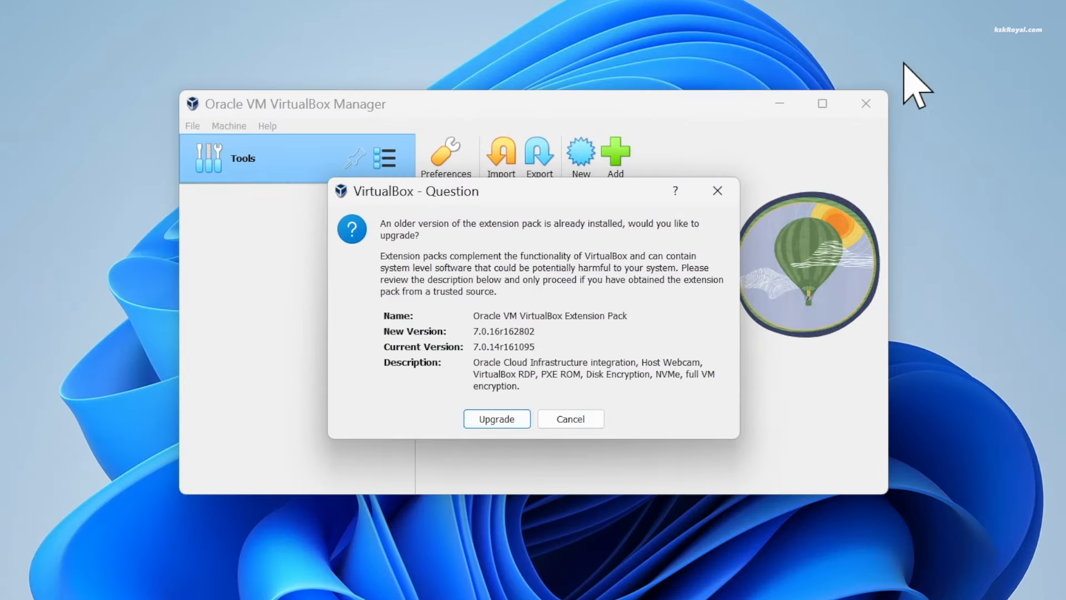
{"action": "left_click", "coordinate": [506, 421]}
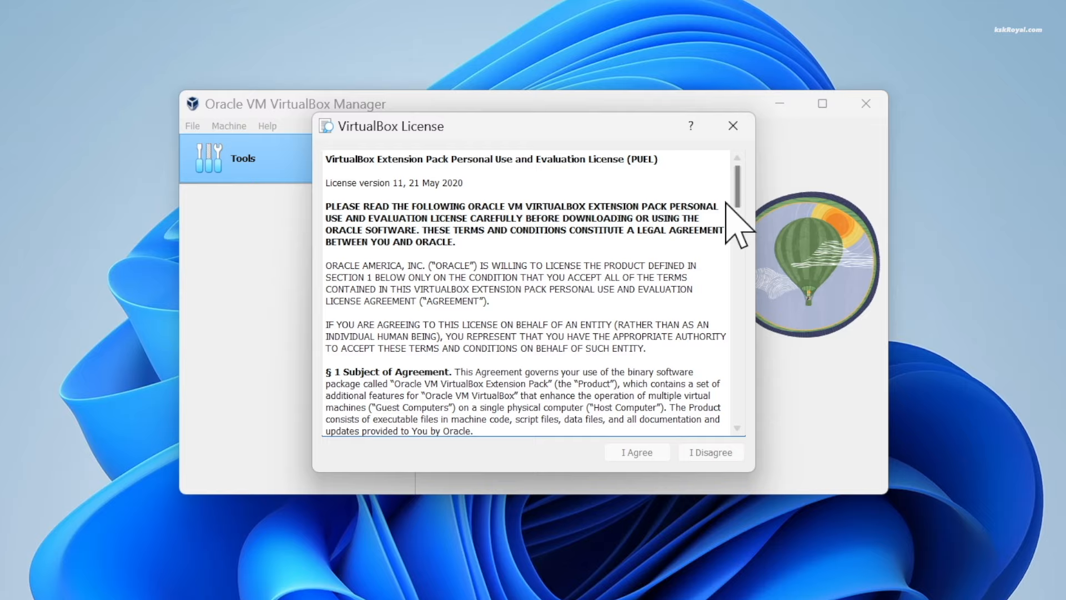
{"action": "left_click_drag", "start_coordinate": [737, 172], "coordinate": [752, 427]}
{"action": "left_click", "coordinate": [644, 453]}
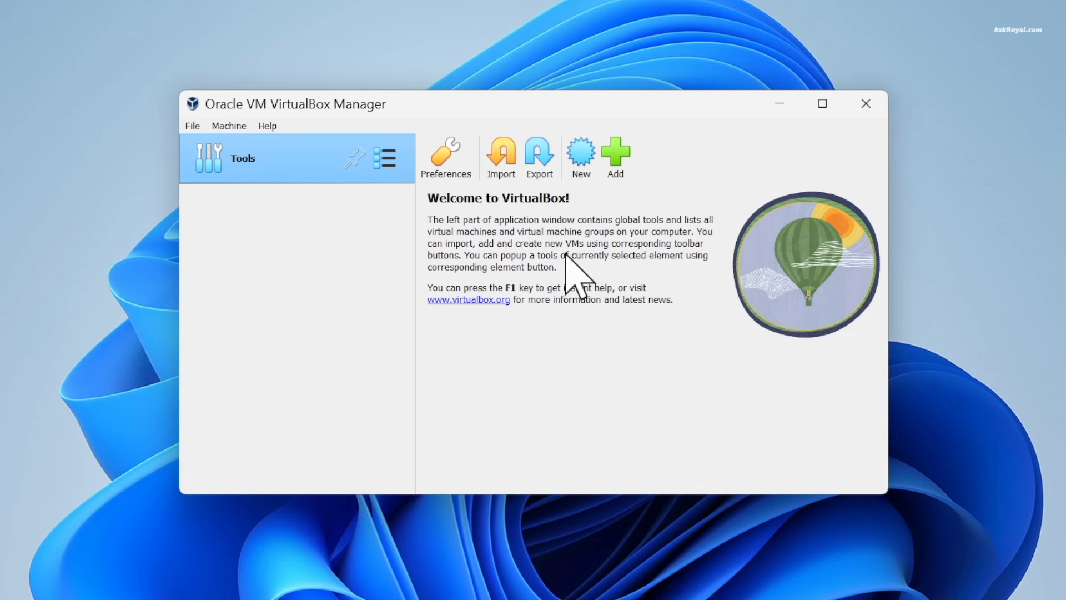
Create a new Linux Ubuntu (64-bit) VM named 'Ubuntu Noble Numat' in the default machine folder
{"action": "left_click", "coordinate": [582, 167]}
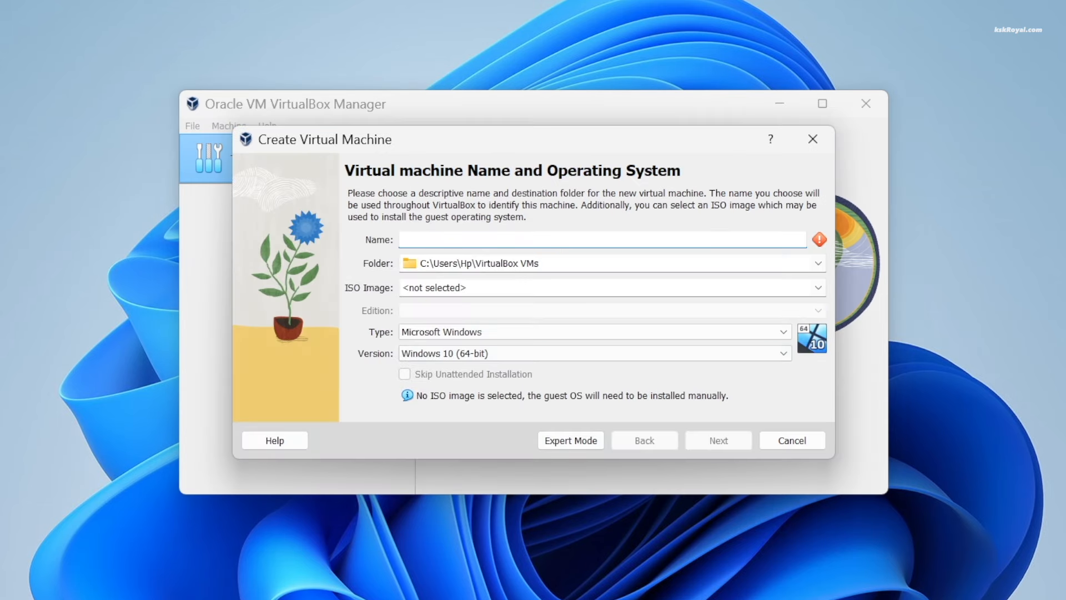
{"action": "type", "text": "Ubuntu Noble Numat"}
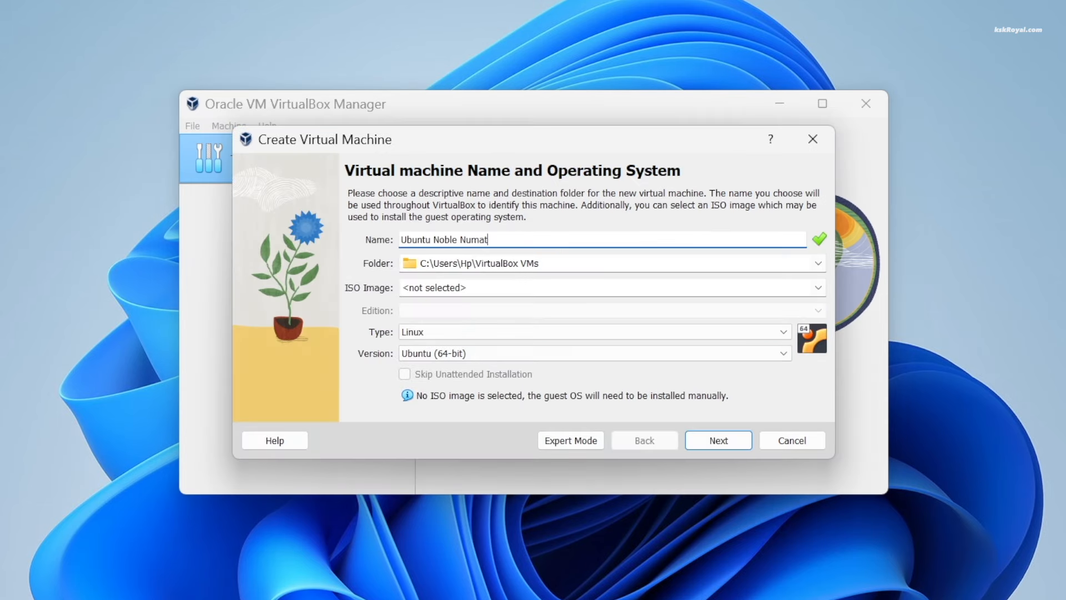
{"action": "left_click", "coordinate": [559, 262]}
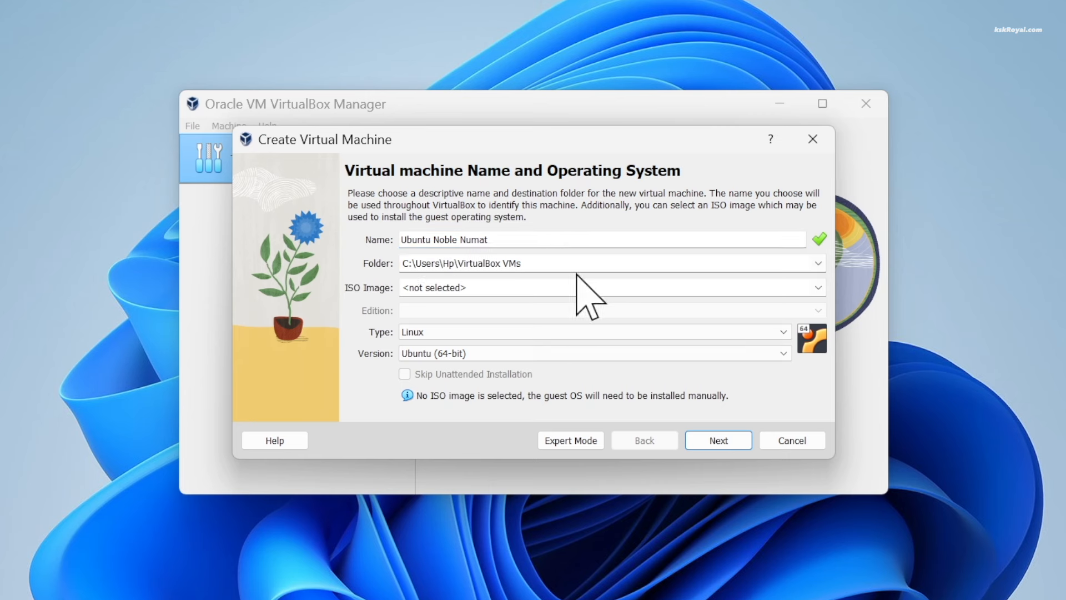
{"action": "left_click_drag", "start_coordinate": [583, 262], "coordinate": [315, 264]}
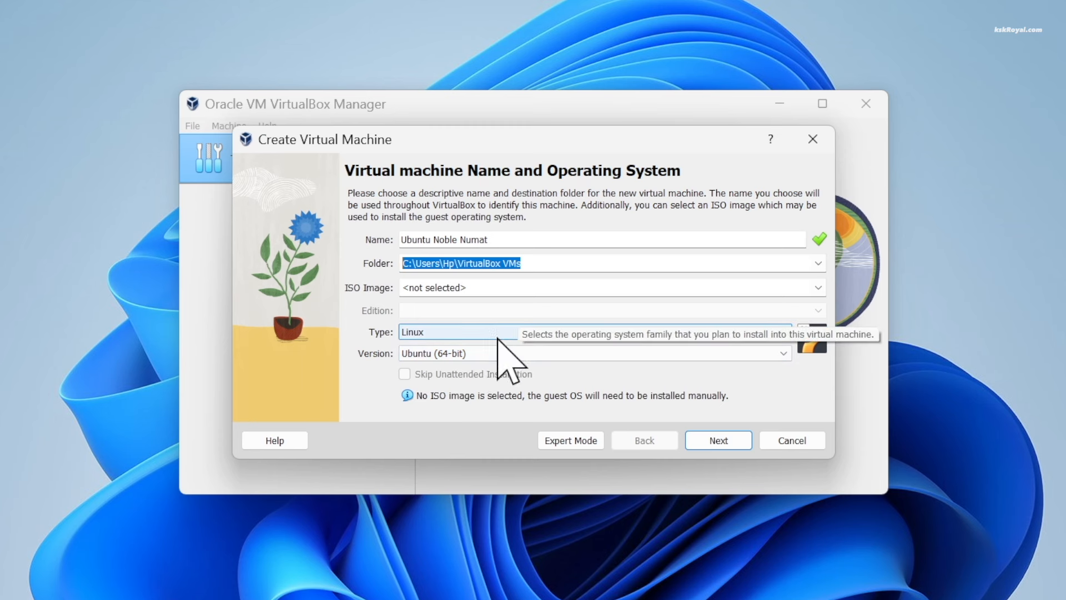
{"action": "left_click", "coordinate": [709, 439]}
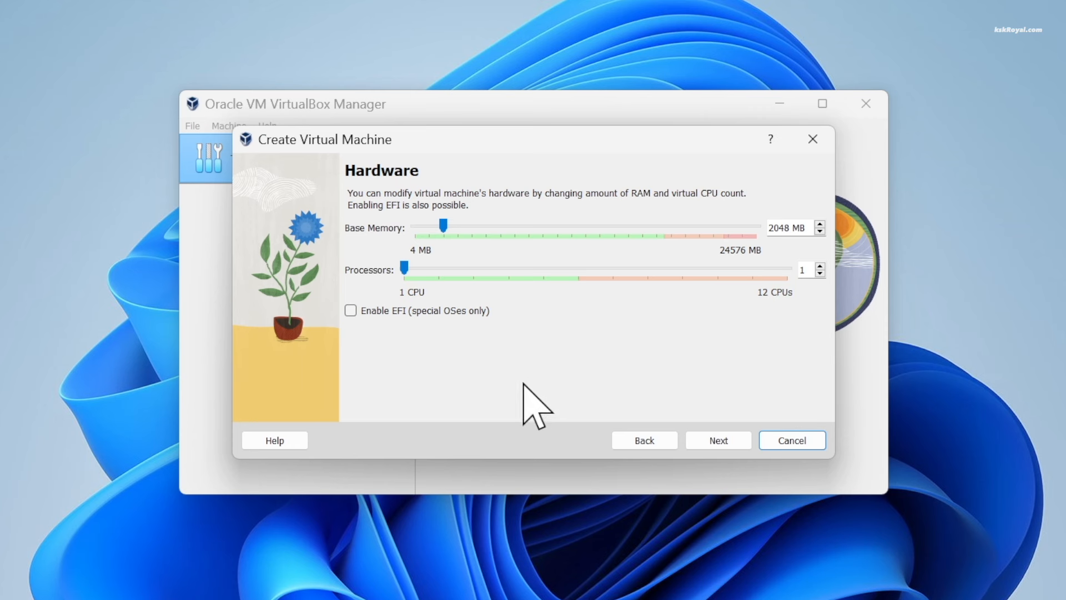
Give the VM 10641 MB of base memory and 3 processors
{"action": "left_click_drag", "start_coordinate": [443, 228], "coordinate": [564, 230]}
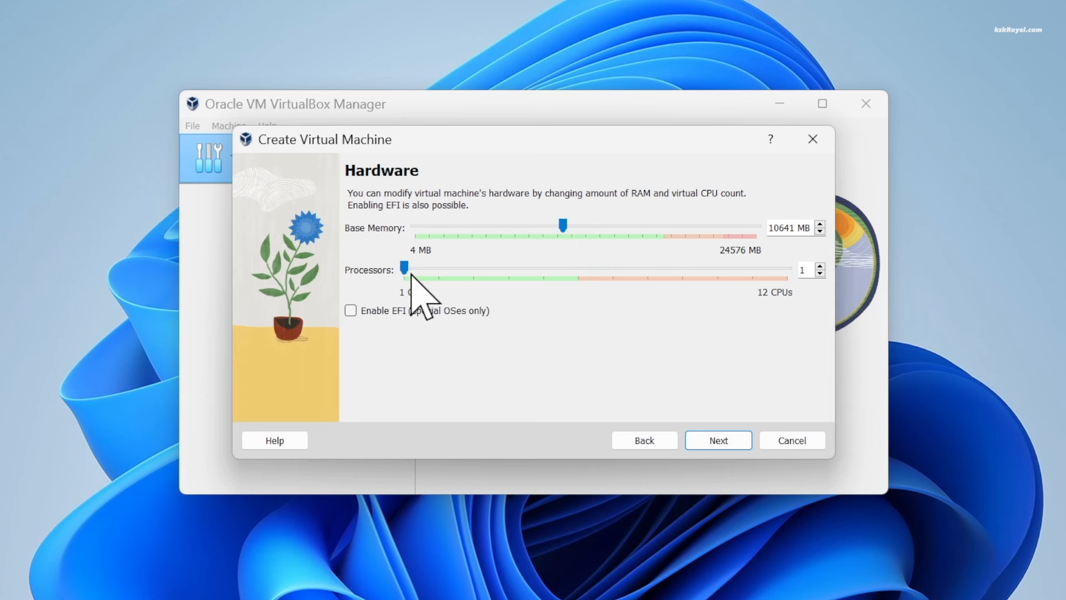
{"action": "left_click_drag", "start_coordinate": [409, 268], "coordinate": [477, 277]}
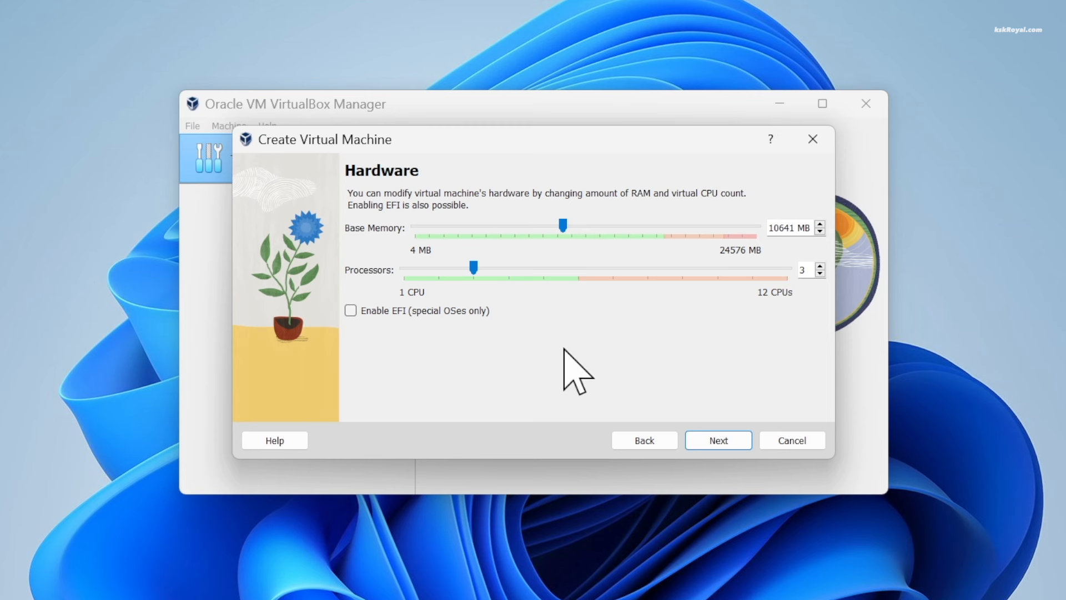
{"action": "left_click", "coordinate": [738, 440]}
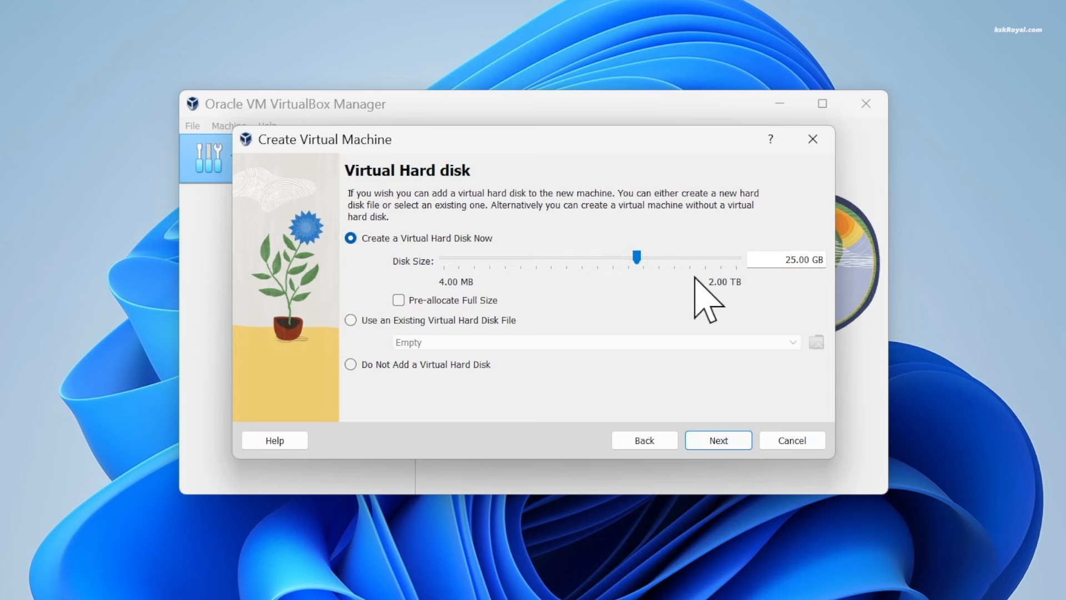
Set a 62.79 GB virtual disk, finish creating the VM, and maximize the Manager window
{"action": "left_click_drag", "start_coordinate": [637, 255], "coordinate": [657, 268]}
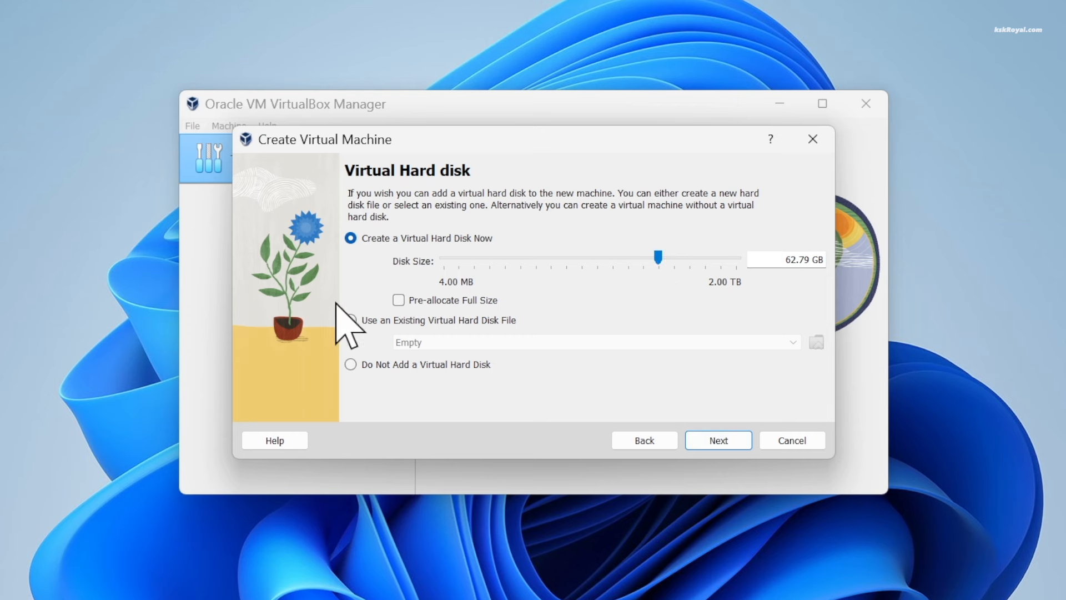
{"action": "left_click", "coordinate": [718, 442]}
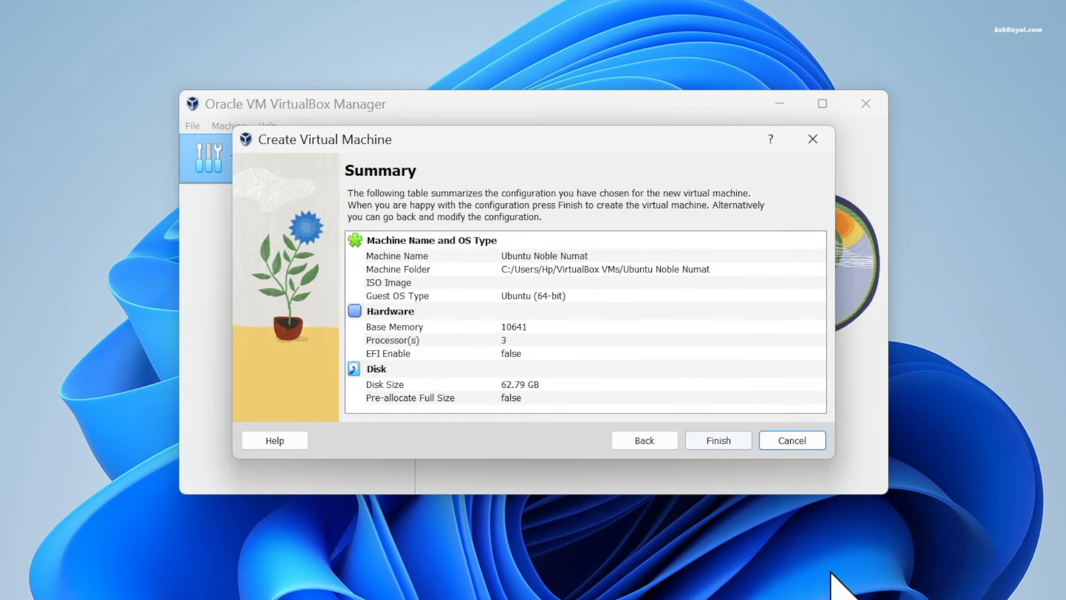
{"action": "left_click", "coordinate": [731, 449]}
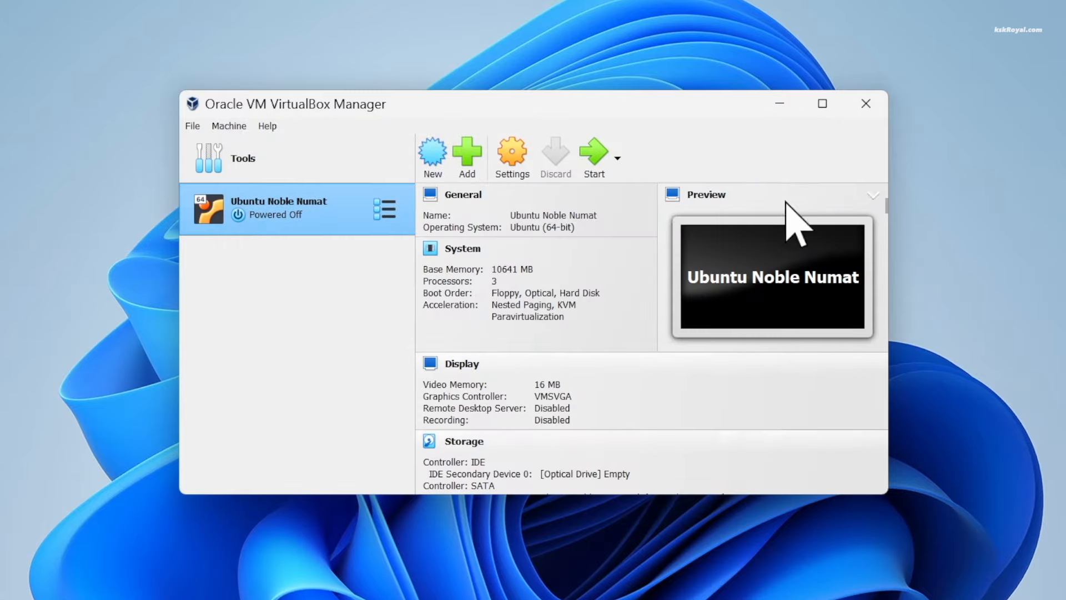
{"action": "left_click", "coordinate": [825, 104]}
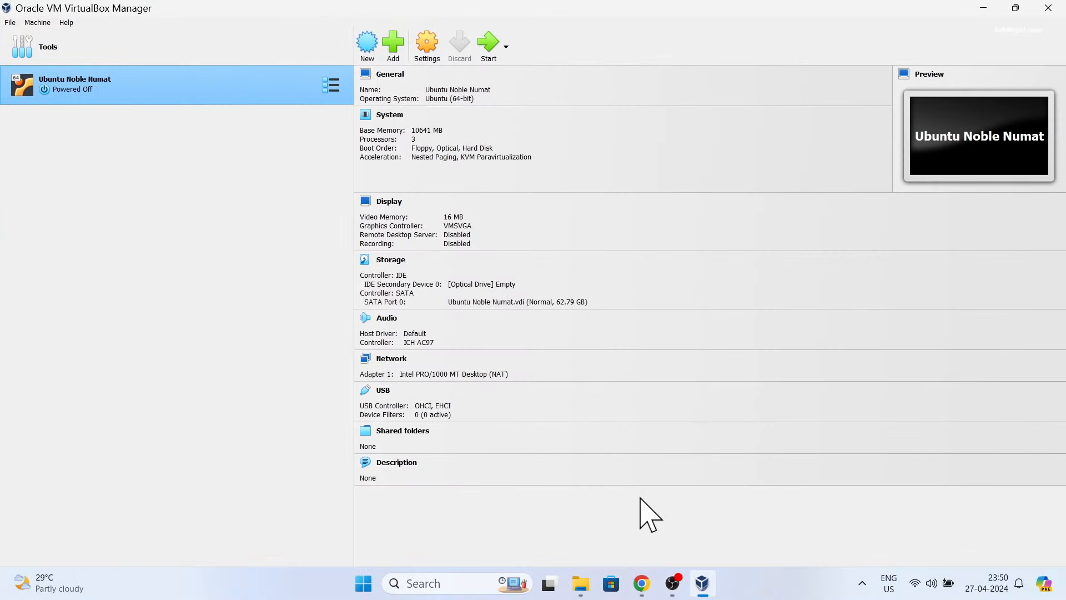
In General > Advanced, set Shared Clipboard to Bidirectional and keep Drag'n'Drop Disabled
{"action": "left_click", "coordinate": [427, 46]}
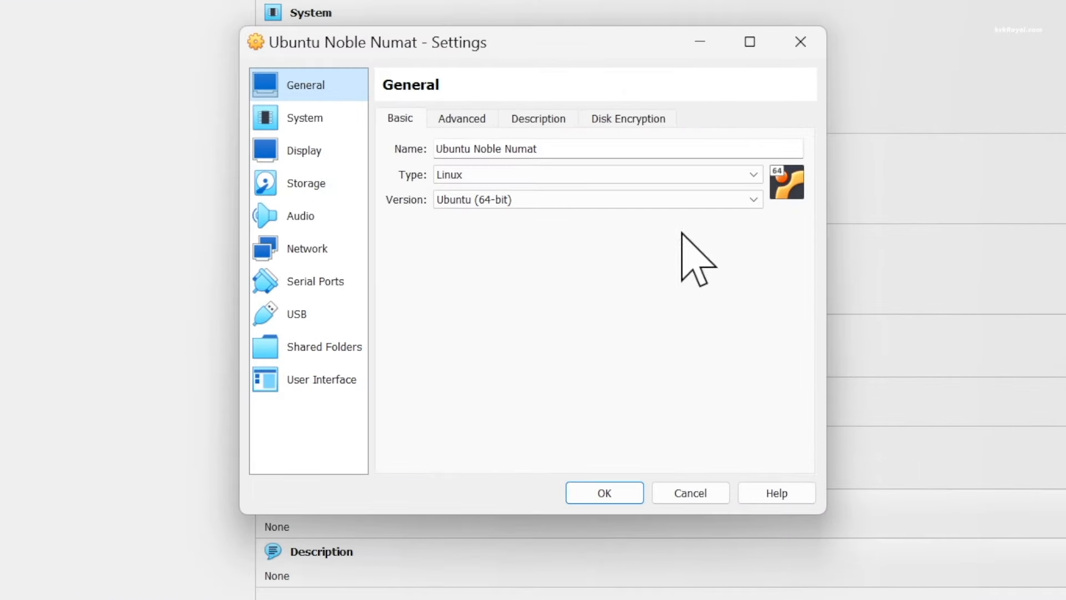
{"action": "left_click", "coordinate": [468, 123]}
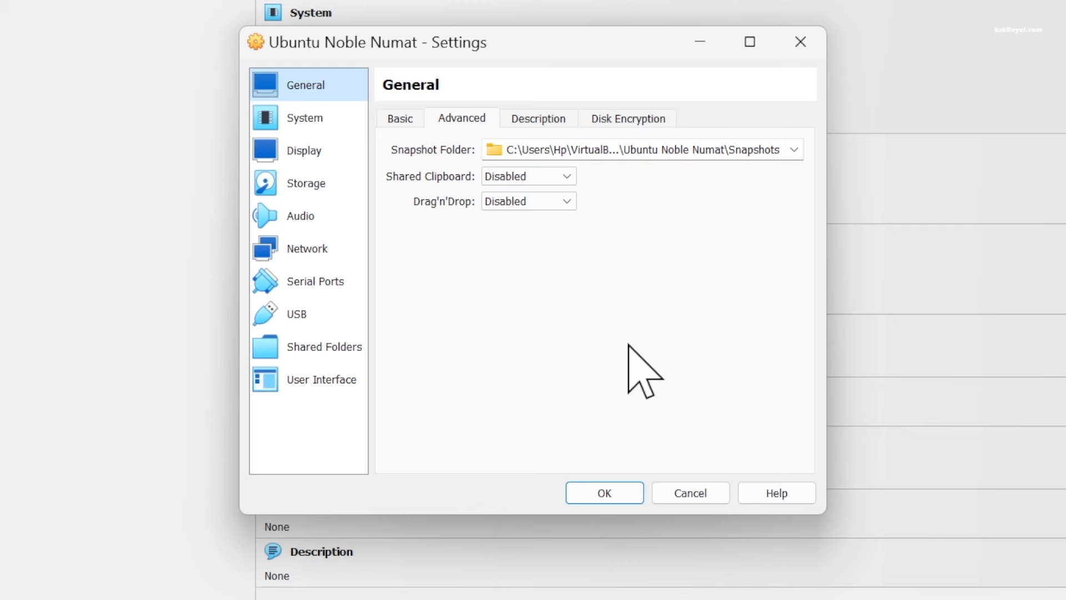
{"action": "left_click", "coordinate": [562, 178]}
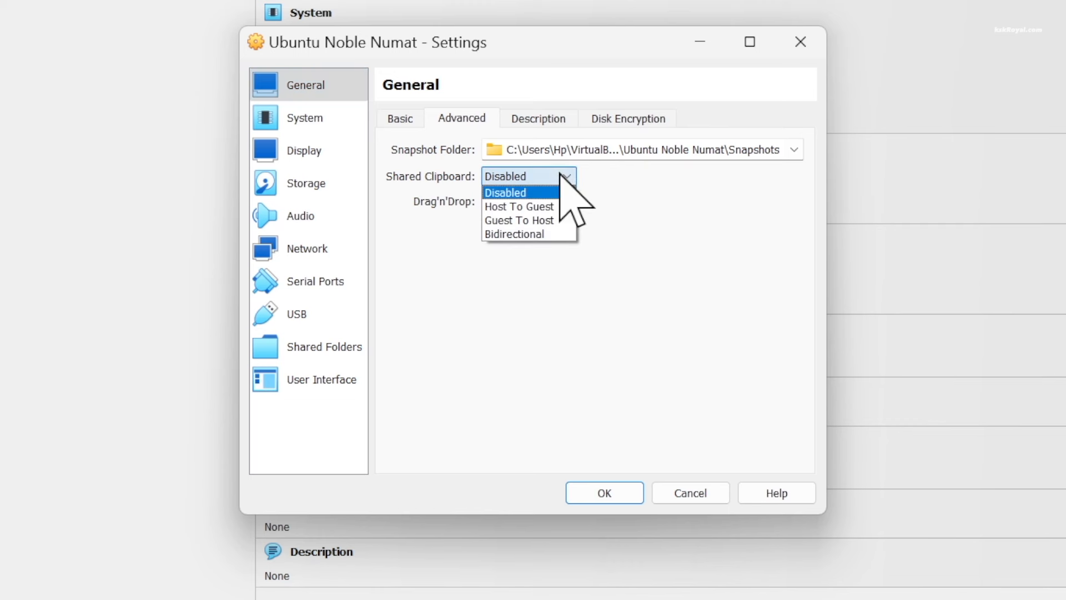
{"action": "left_click", "coordinate": [546, 236]}
{"action": "left_click", "coordinate": [514, 205]}
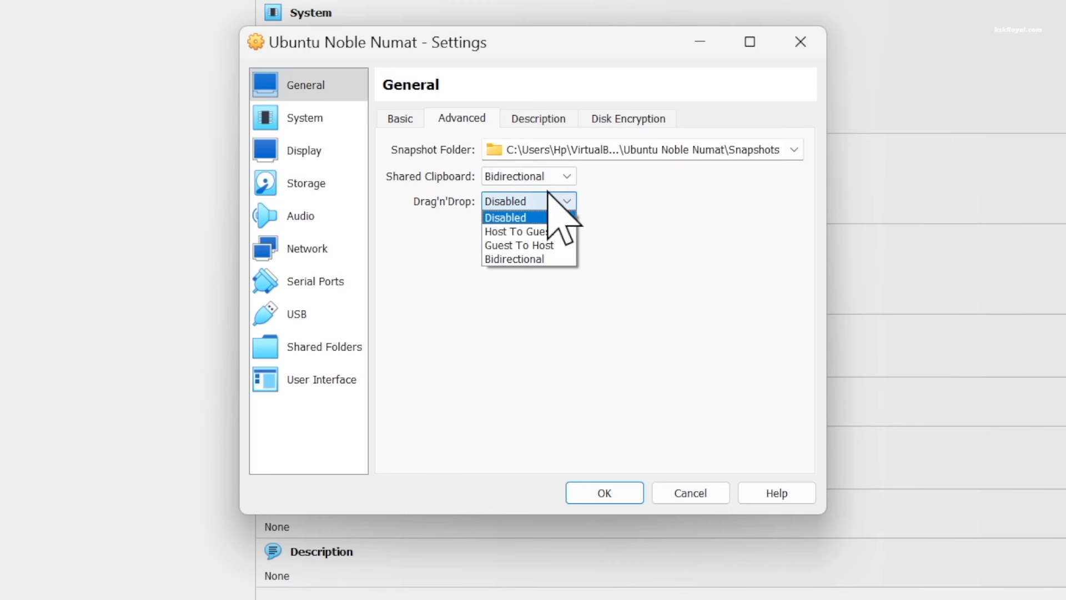
{"action": "left_click", "coordinate": [538, 217]}
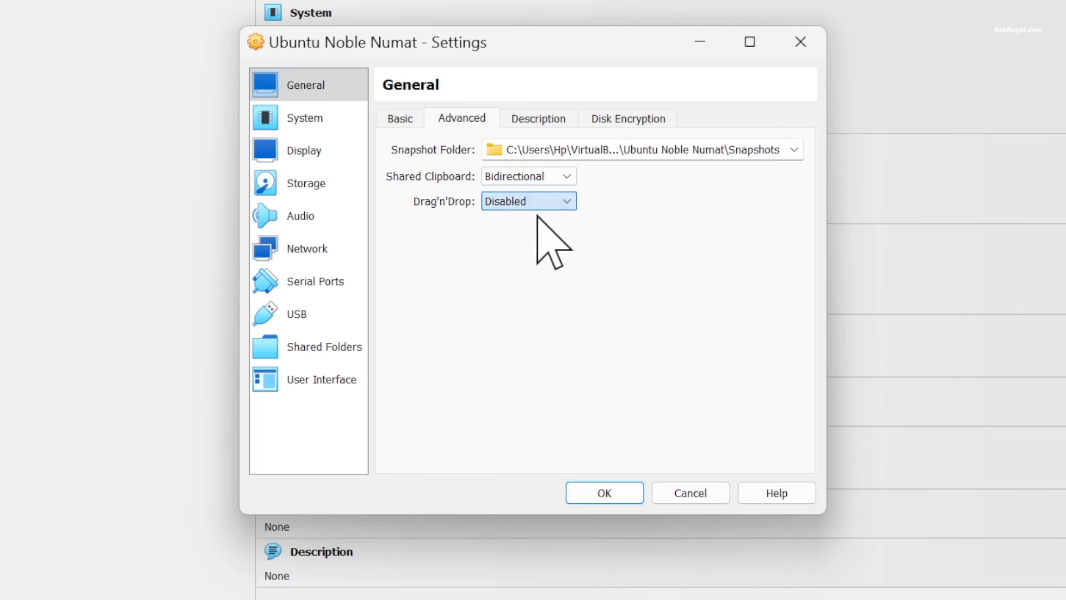
Raise the Display video memory to the 128 MB maximum
{"action": "left_click", "coordinate": [306, 150]}
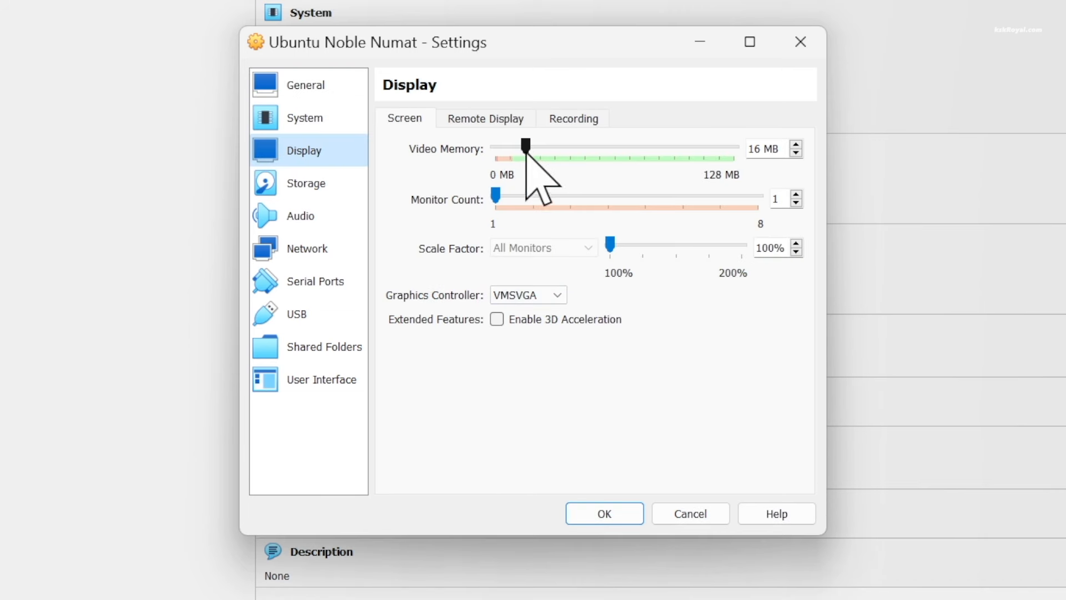
{"action": "left_click_drag", "start_coordinate": [526, 156], "coordinate": [742, 161]}
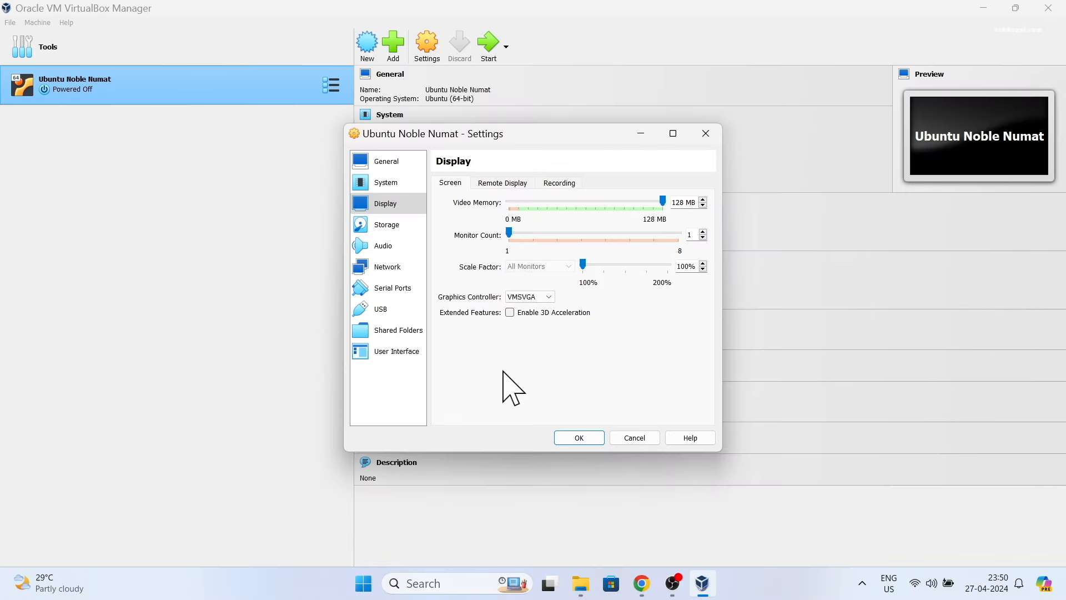
{"action": "key", "text": "ctrl+shift+Escape"}
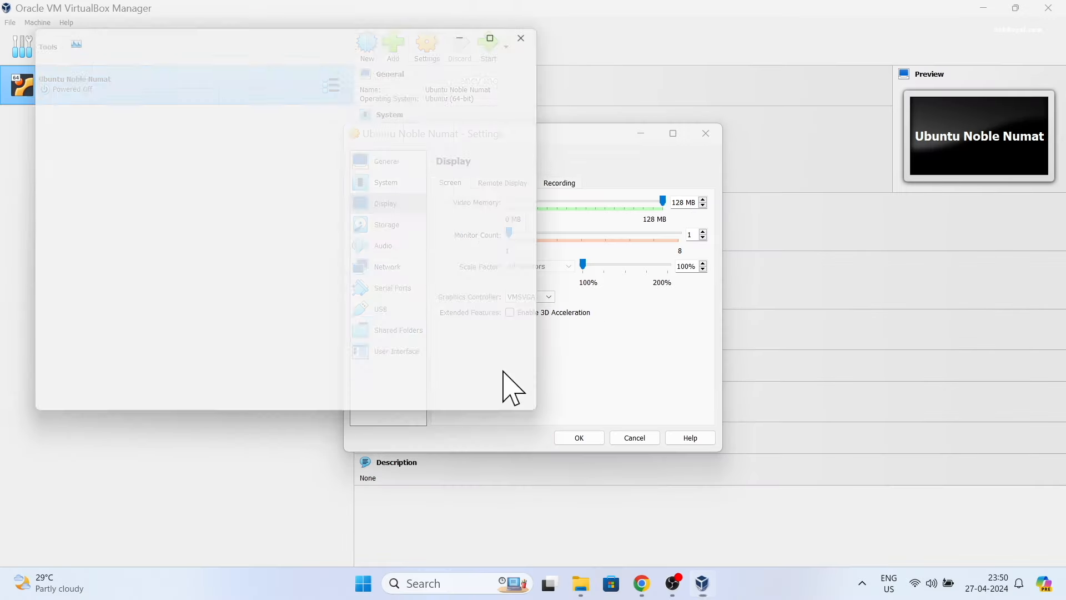
{"action": "left_click", "coordinate": [40, 122]}
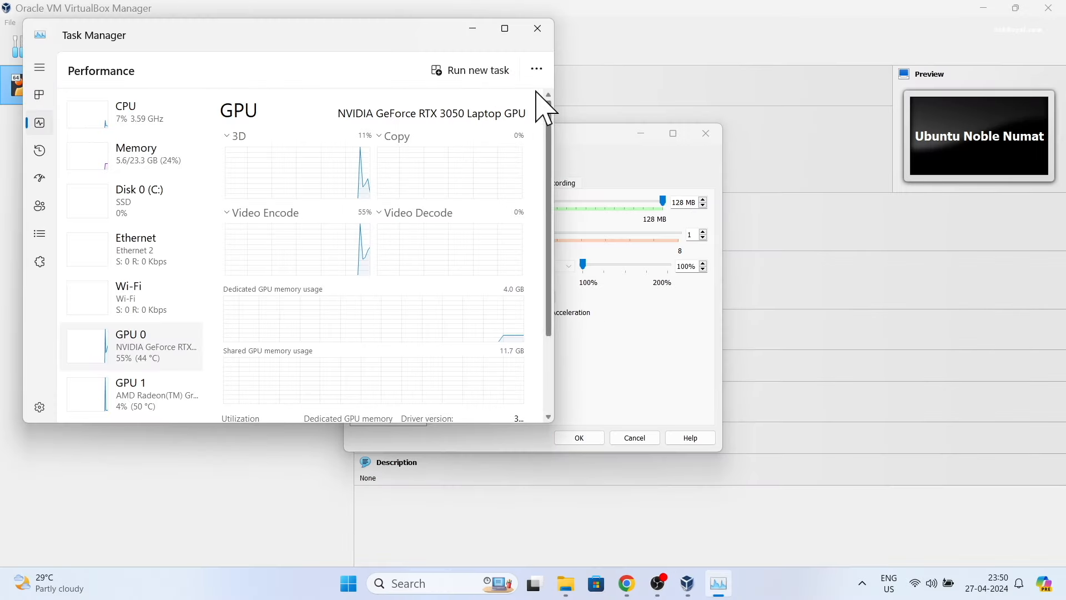
{"action": "left_click", "coordinate": [505, 28]}
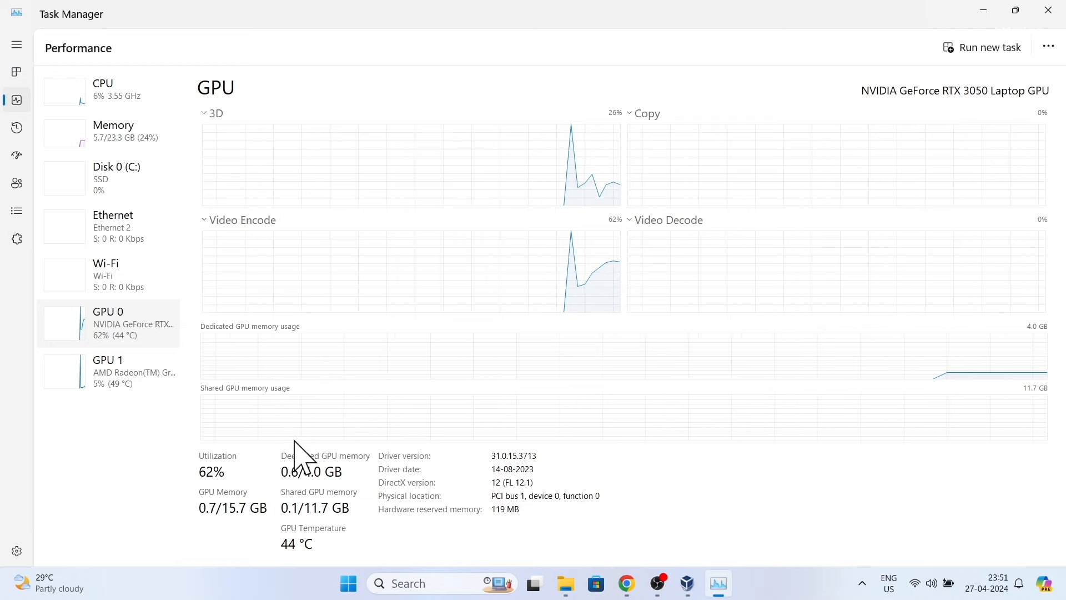
{"action": "left_click", "coordinate": [985, 13]}
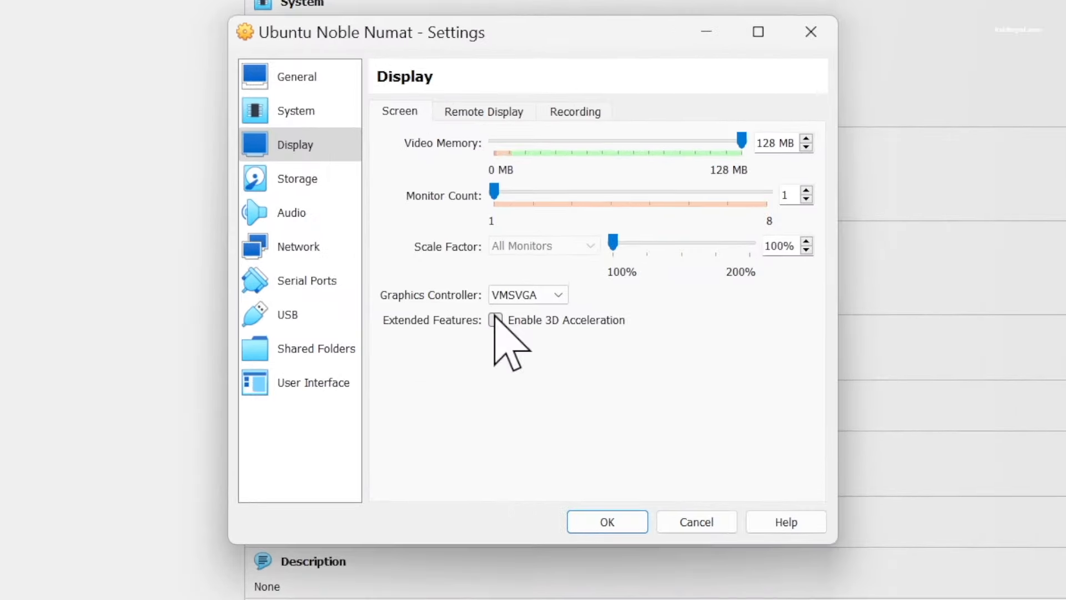
Enable 3D acceleration and load ubuntu-24.04-desktop-amd64.iso into the IDE optical drive
{"action": "left_click", "coordinate": [507, 314]}
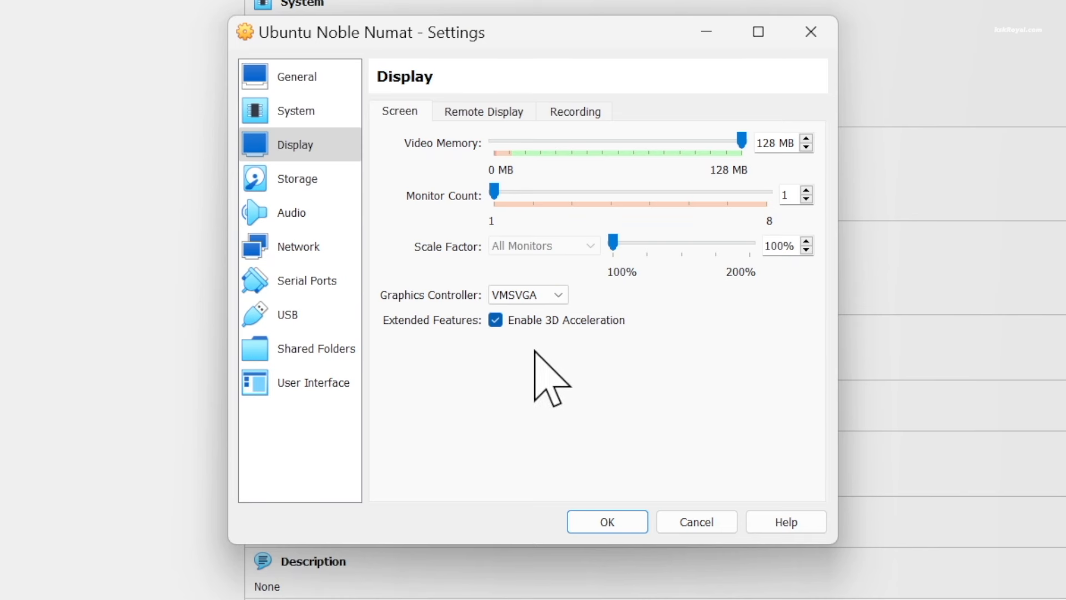
{"action": "left_click", "coordinate": [337, 186]}
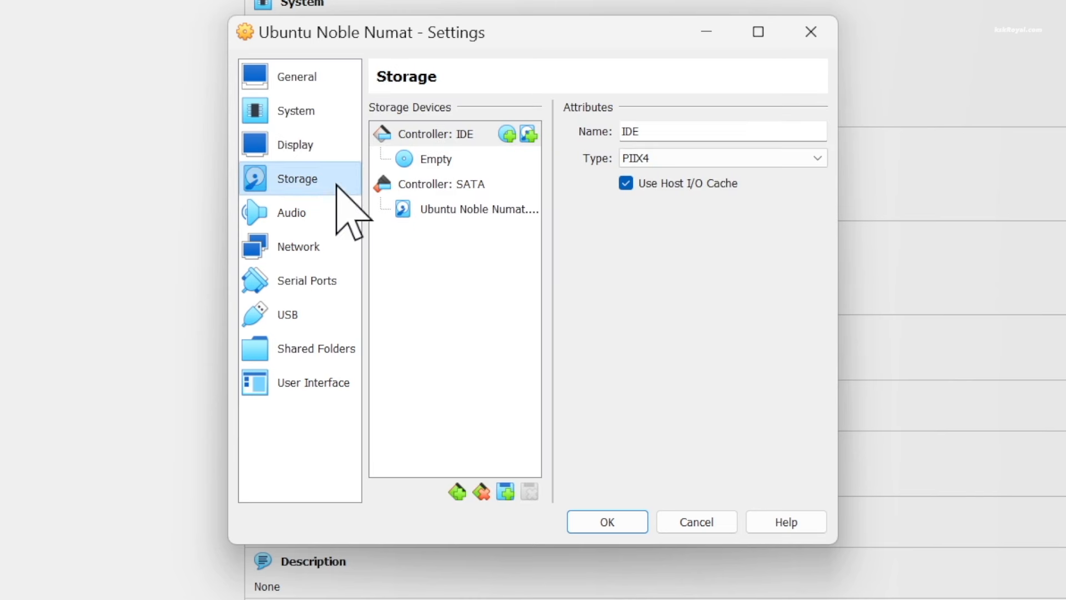
{"action": "left_click", "coordinate": [436, 160]}
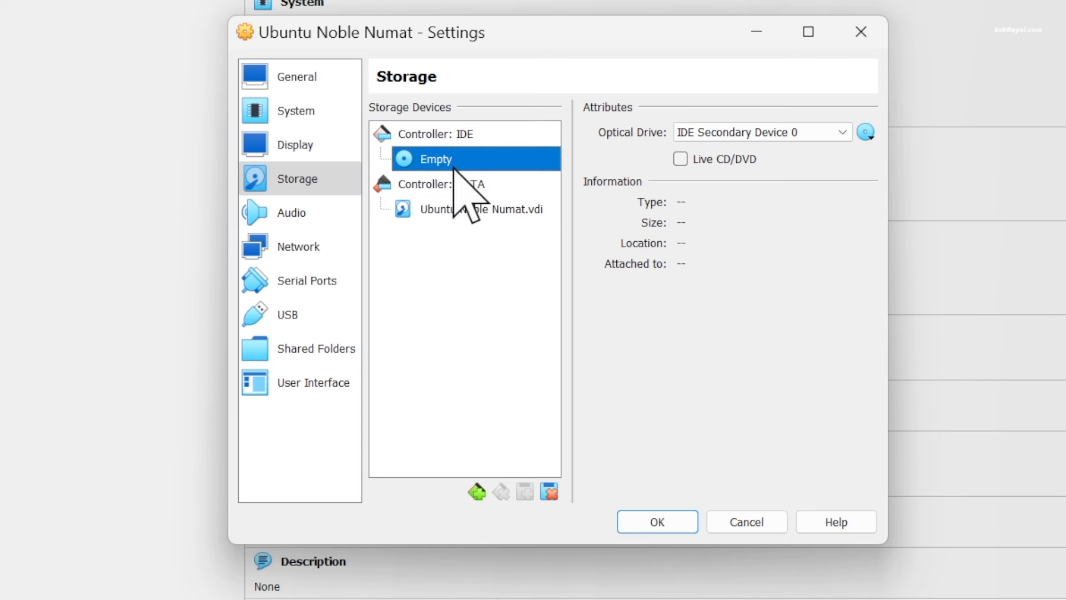
{"action": "left_click", "coordinate": [867, 133]}
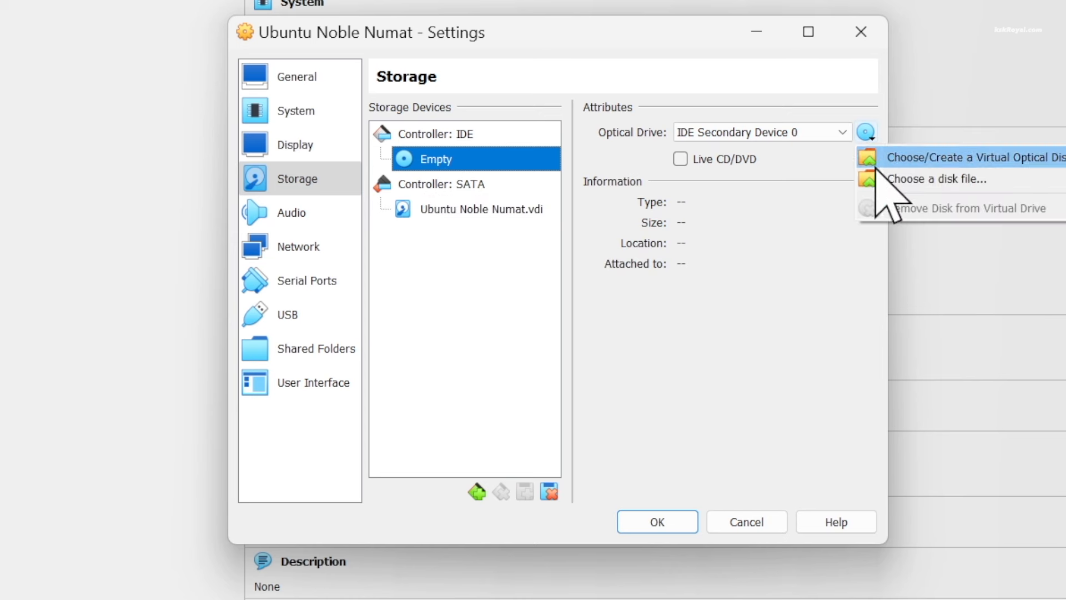
{"action": "left_click", "coordinate": [1040, 178]}
{"action": "left_click", "coordinate": [753, 233]}
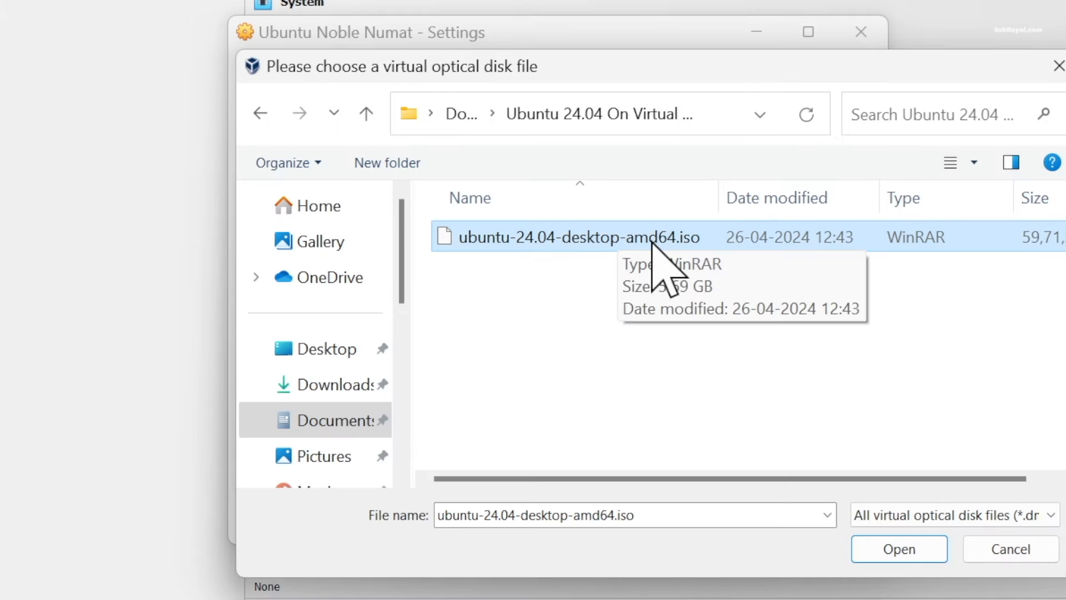
{"action": "left_click", "coordinate": [914, 550]}
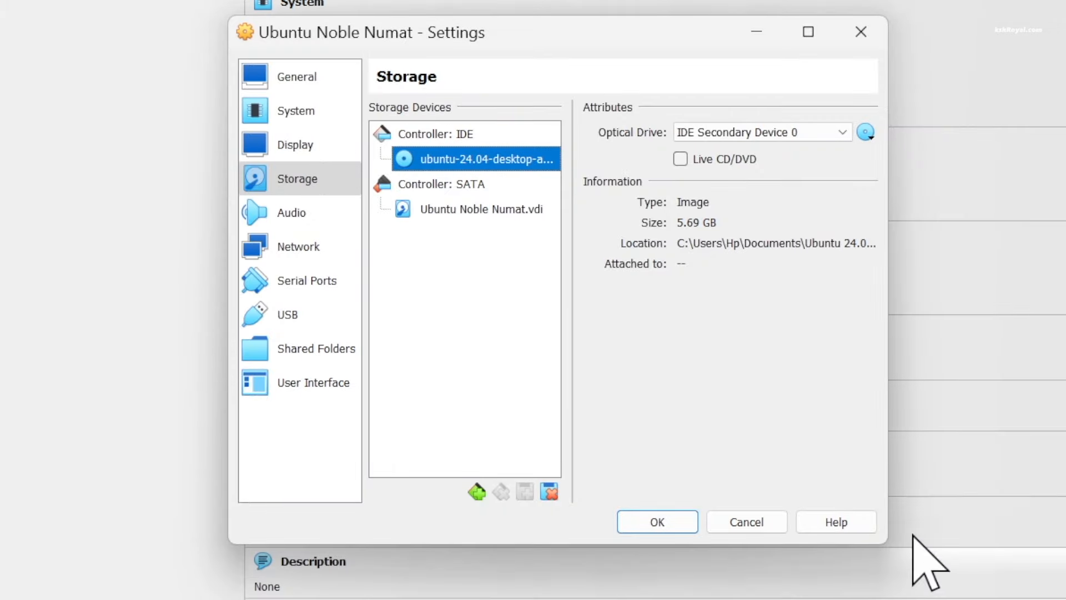
Keep the network adapter on NAT, save the settings, and start the VM
{"action": "left_click", "coordinate": [341, 244]}
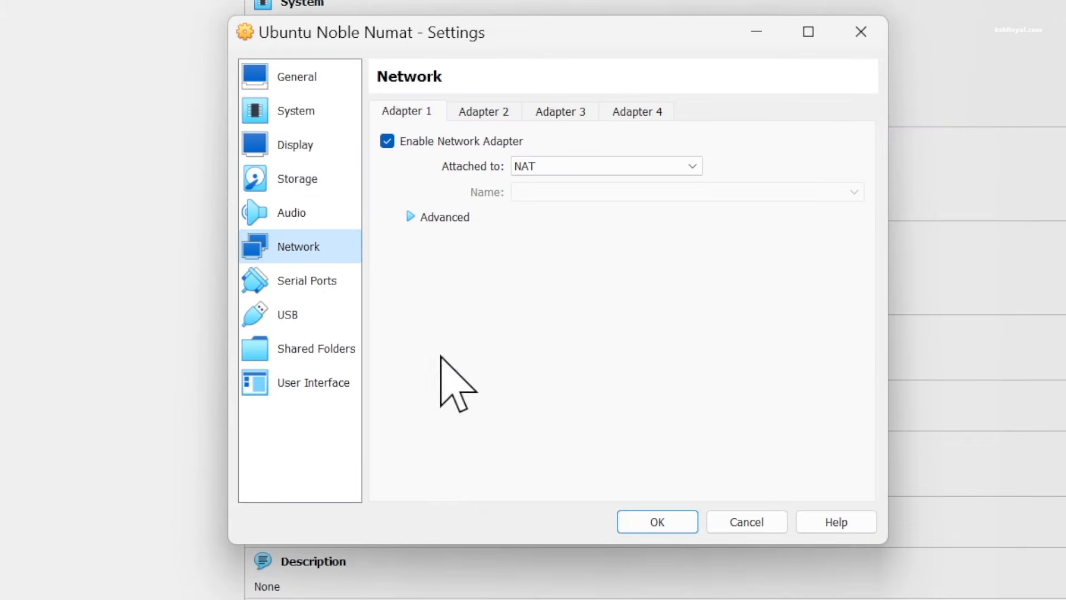
{"action": "left_click", "coordinate": [572, 155]}
{"action": "left_click", "coordinate": [641, 166]}
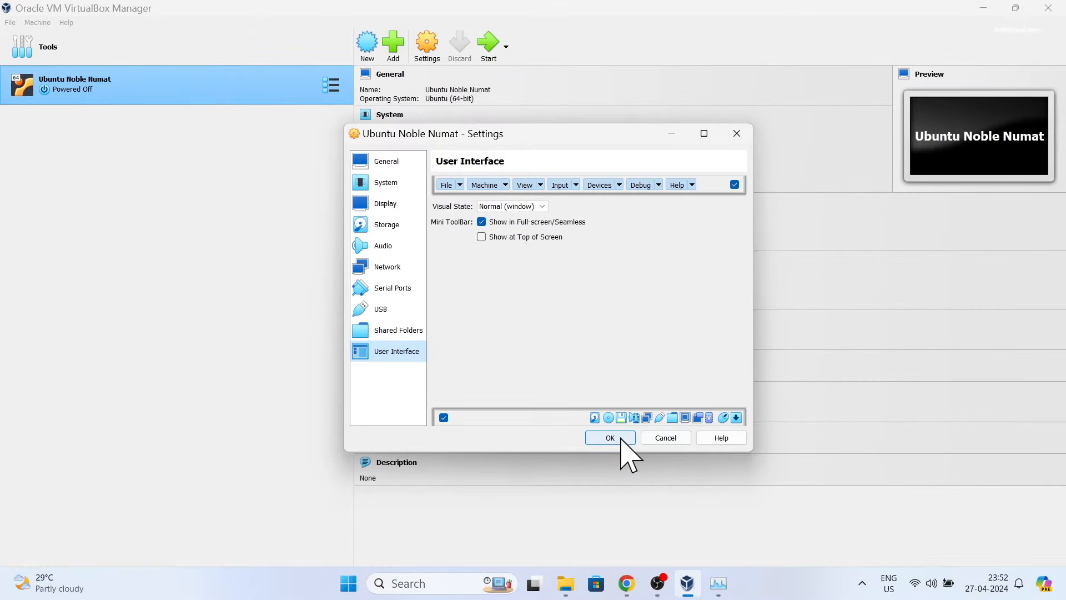
{"action": "left_click", "coordinate": [611, 438]}
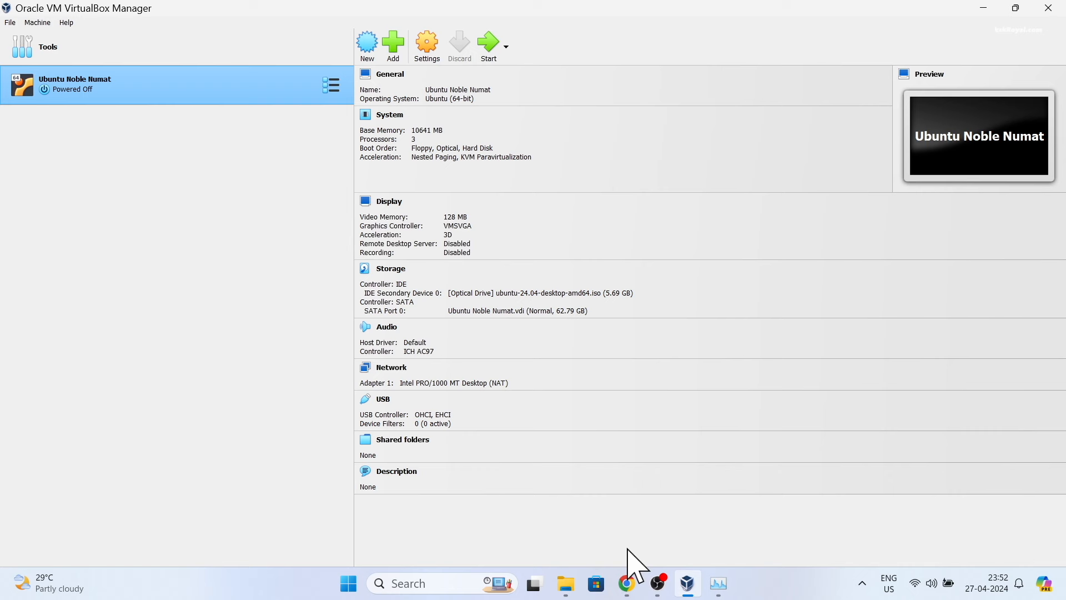
{"action": "left_click", "coordinate": [484, 49]}
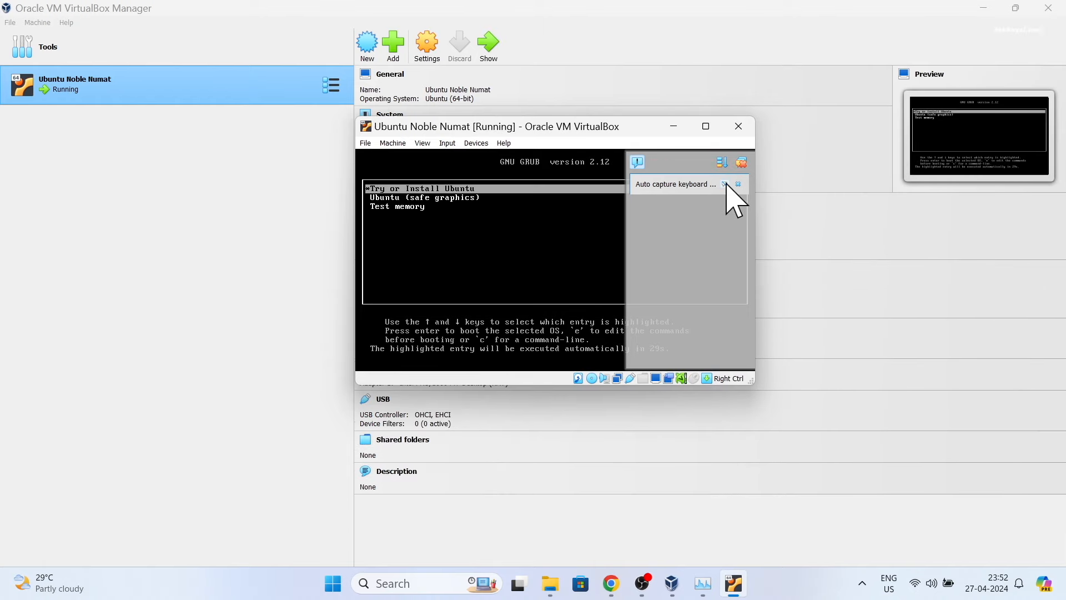
Dismiss the capture notices, minimize the Manager, and boot 'Try or Install Ubuntu'
{"action": "left_click", "coordinate": [726, 185]}
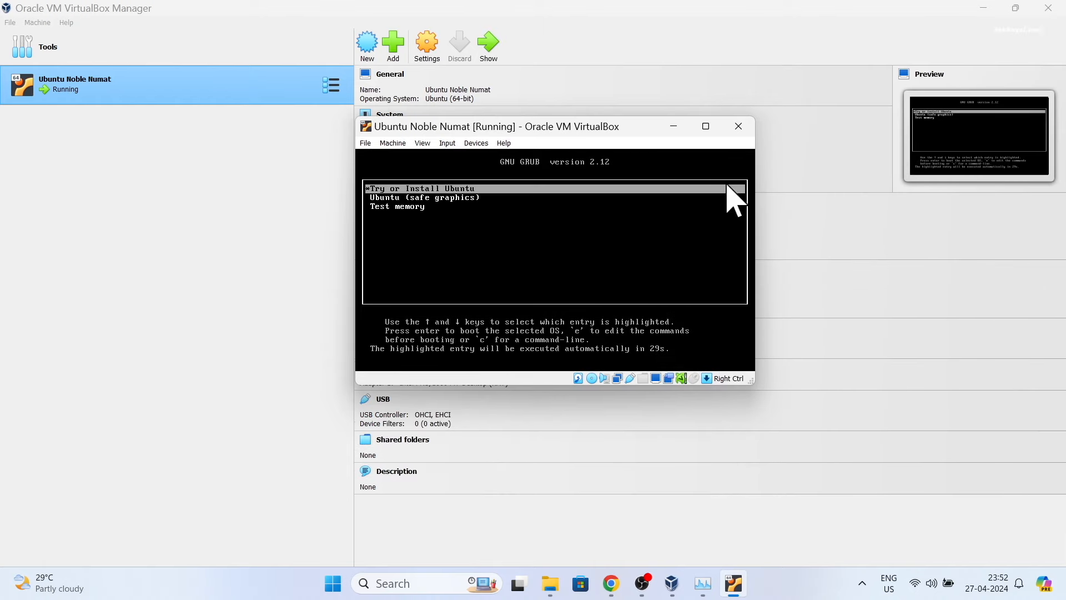
{"action": "left_click", "coordinate": [673, 162]}
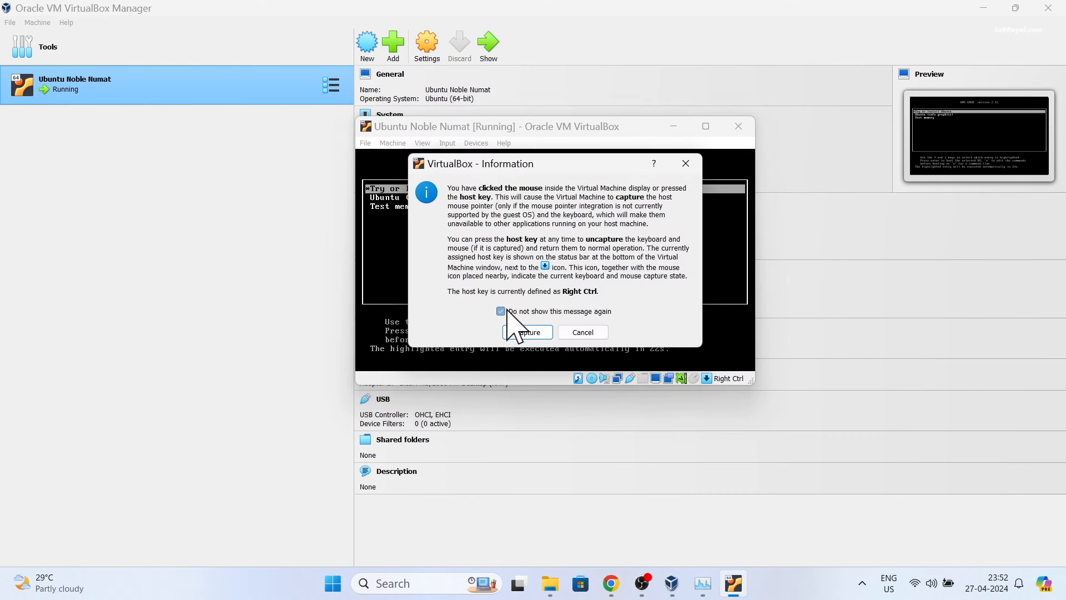
{"action": "left_click", "coordinate": [536, 332]}
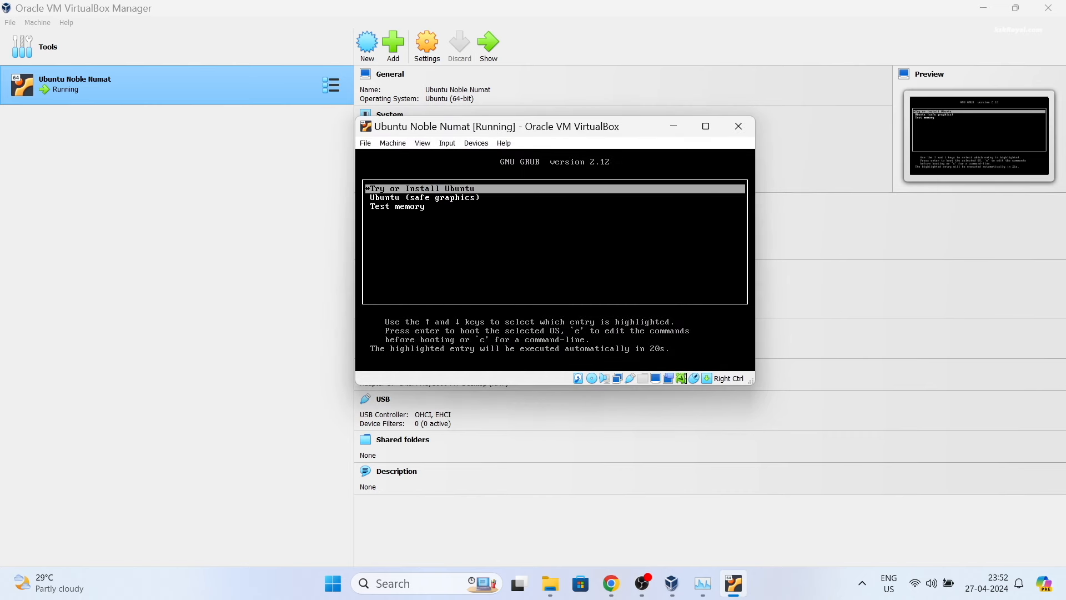
{"action": "key", "text": "Control_R"}
{"action": "left_click", "coordinate": [983, 7]}
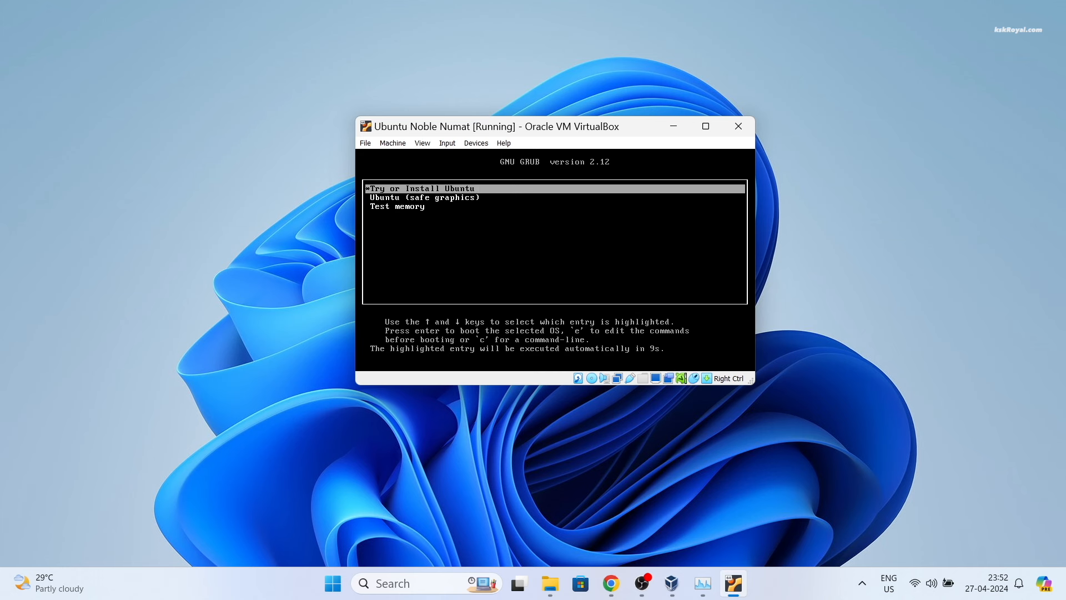
{"action": "key", "text": "Return"}
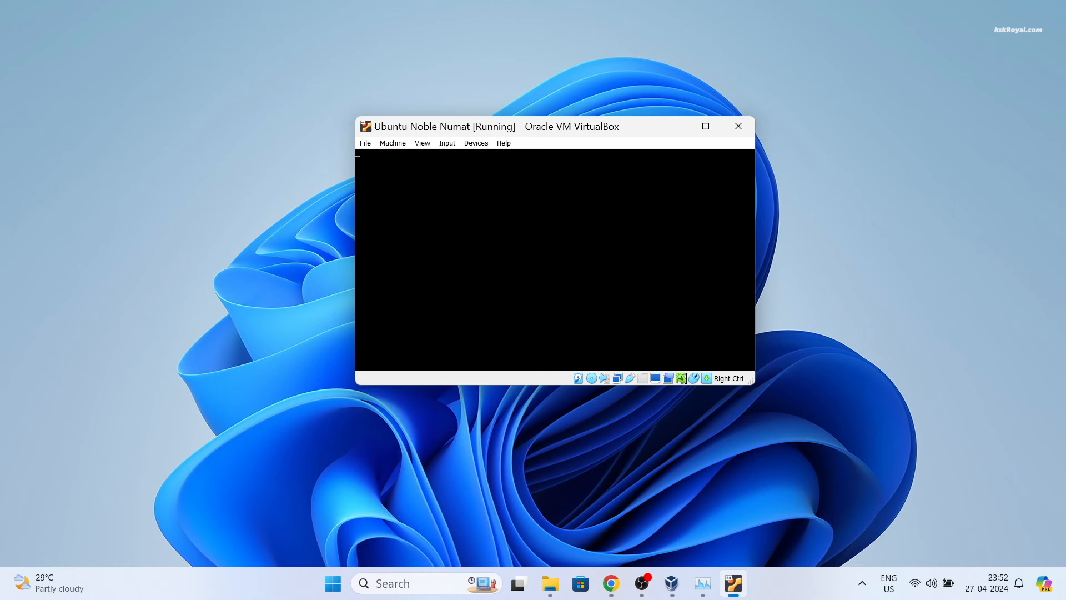
Maximize the VM window and accept English, default accessibility, English (US) keyboard and wired internet
{"action": "left_click", "coordinate": [706, 126]}
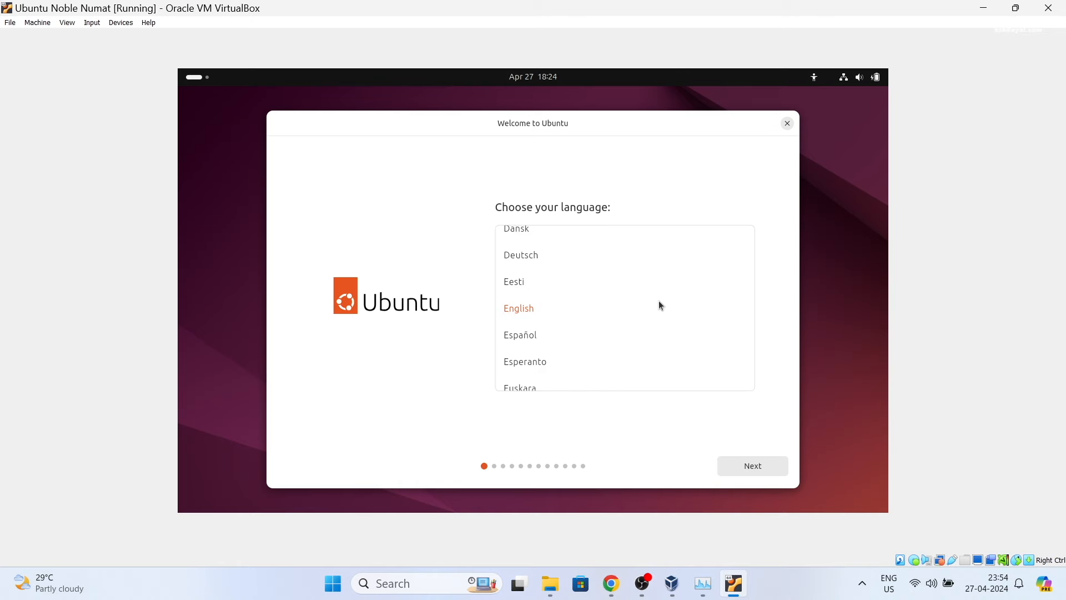
{"action": "left_click", "coordinate": [767, 474]}
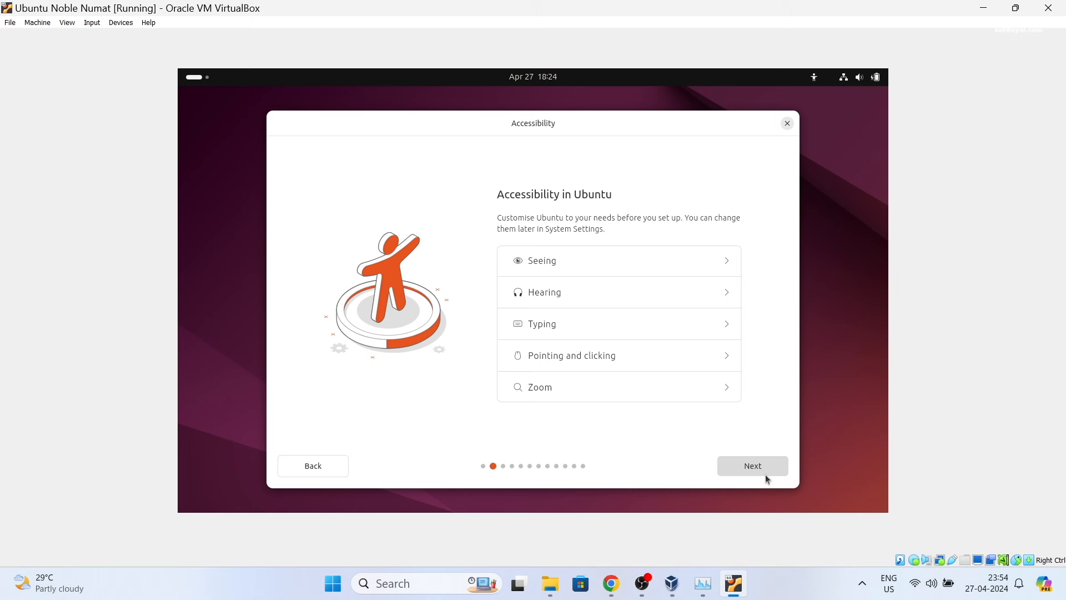
{"action": "left_click", "coordinate": [766, 475]}
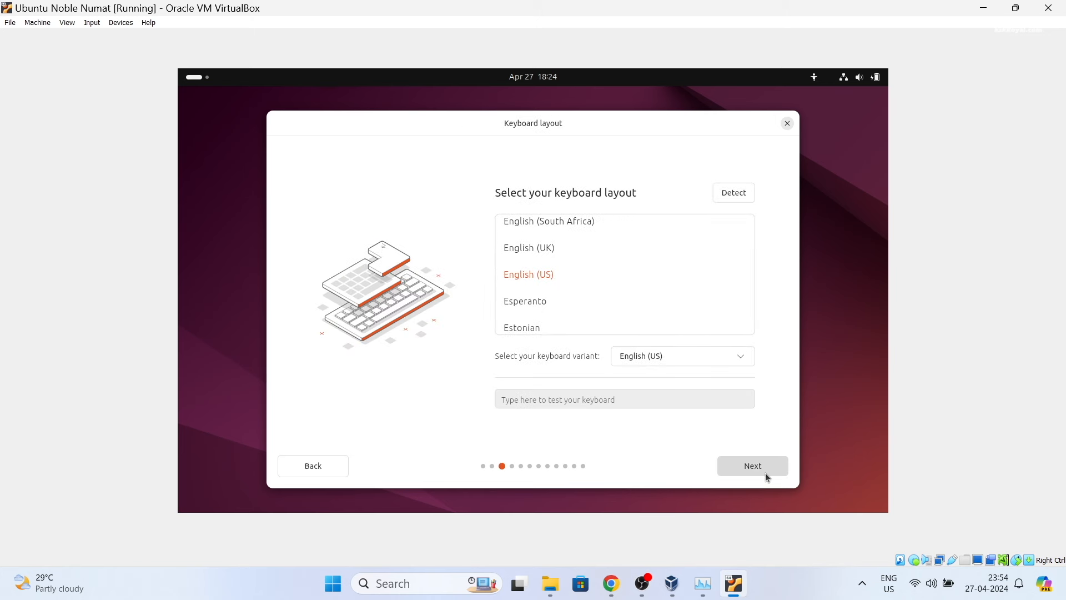
{"action": "left_click", "coordinate": [765, 472]}
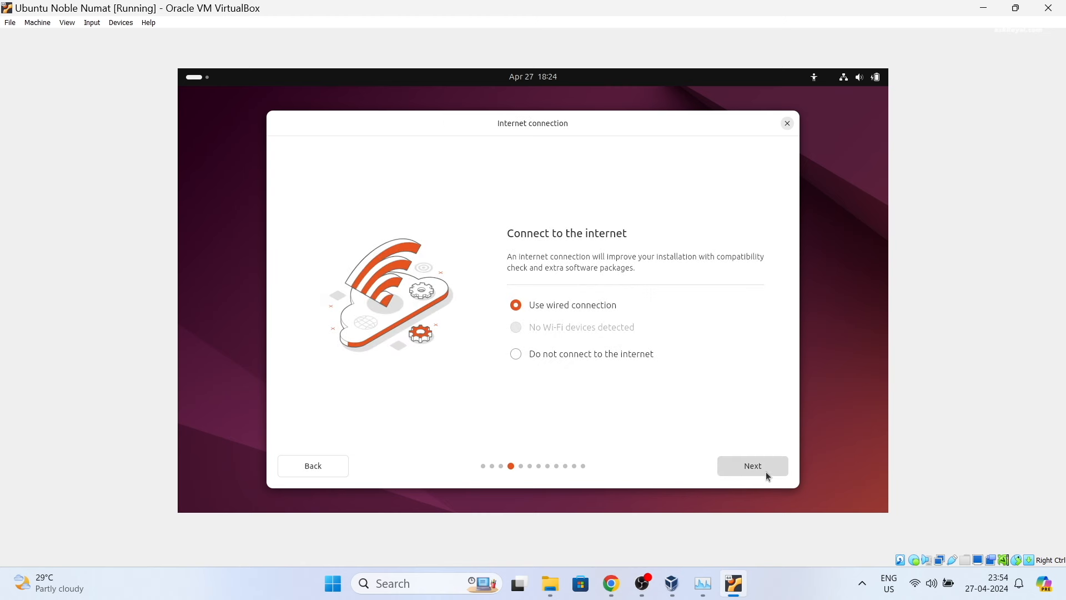
{"action": "left_click", "coordinate": [765, 471]}
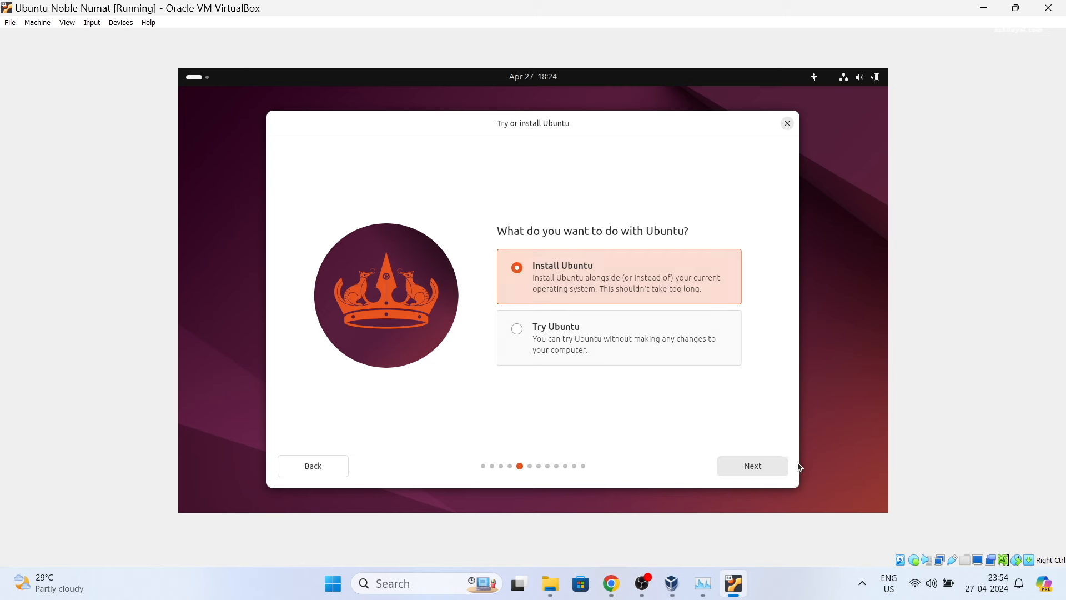
Choose Install Ubuntu, interactive installation, and the Extended selection of apps
{"action": "left_click", "coordinate": [767, 467]}
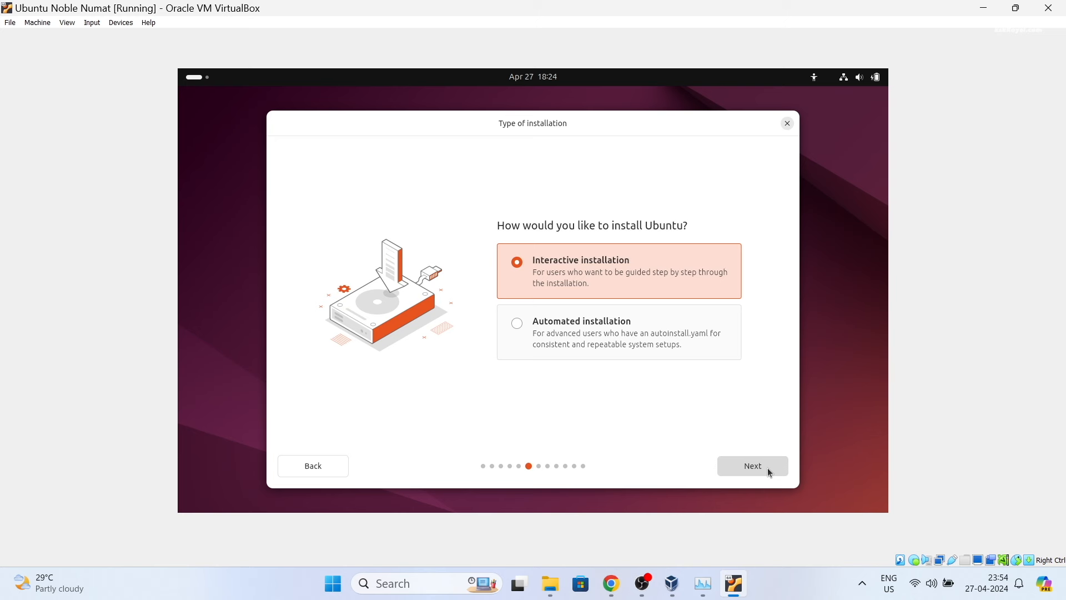
{"action": "left_click", "coordinate": [768, 468]}
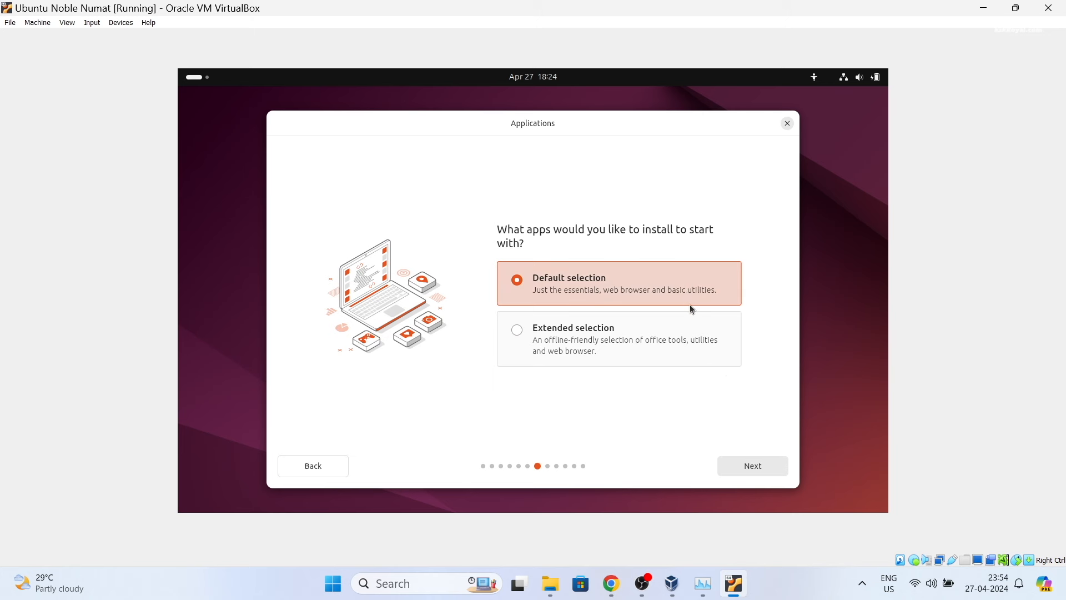
{"action": "left_click", "coordinate": [516, 332]}
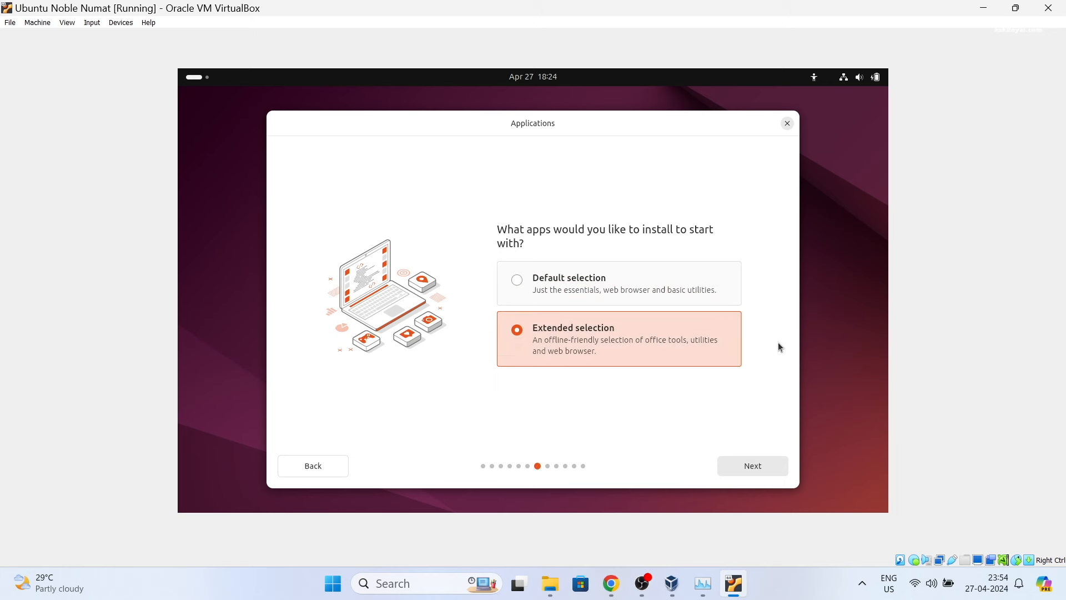
{"action": "left_click", "coordinate": [776, 468]}
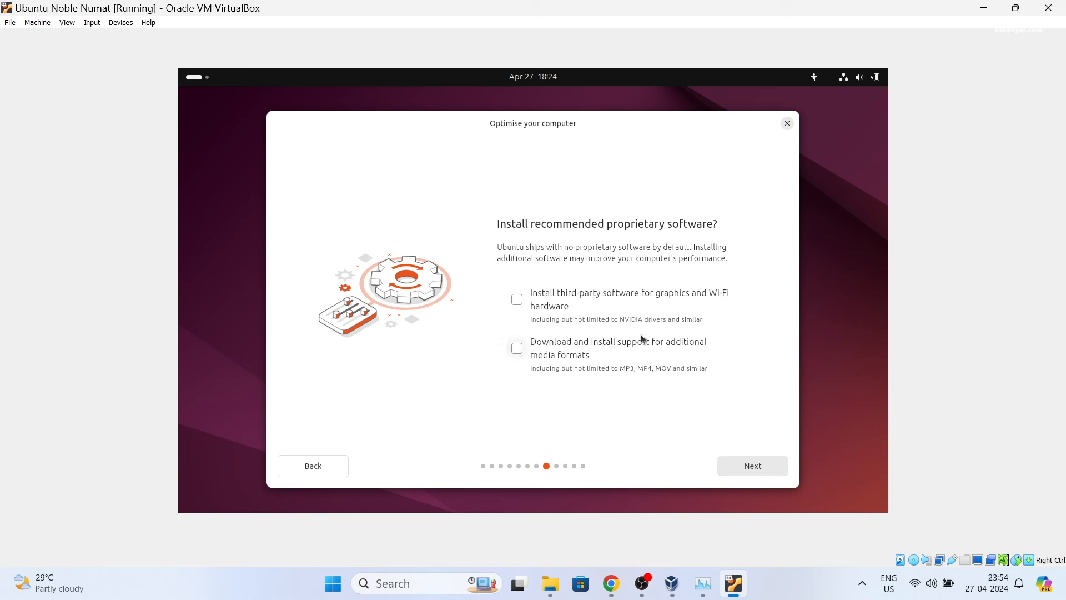
Include third-party graphics and Wi-Fi drivers plus additional media format support
{"action": "left_click", "coordinate": [516, 303]}
{"action": "left_click", "coordinate": [521, 349]}
{"action": "left_click", "coordinate": [763, 471]}
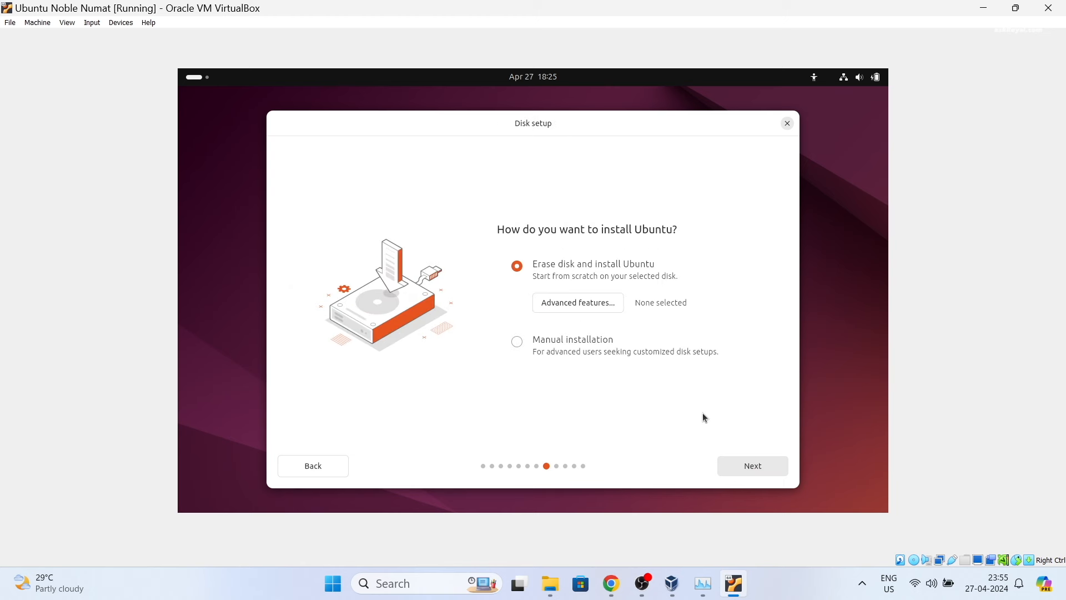
Keep erase-disk, create the account with a user name, computer name vbox and password, and accept the Mumbai (Asia/Kolkata) timezone
{"action": "left_click", "coordinate": [769, 462]}
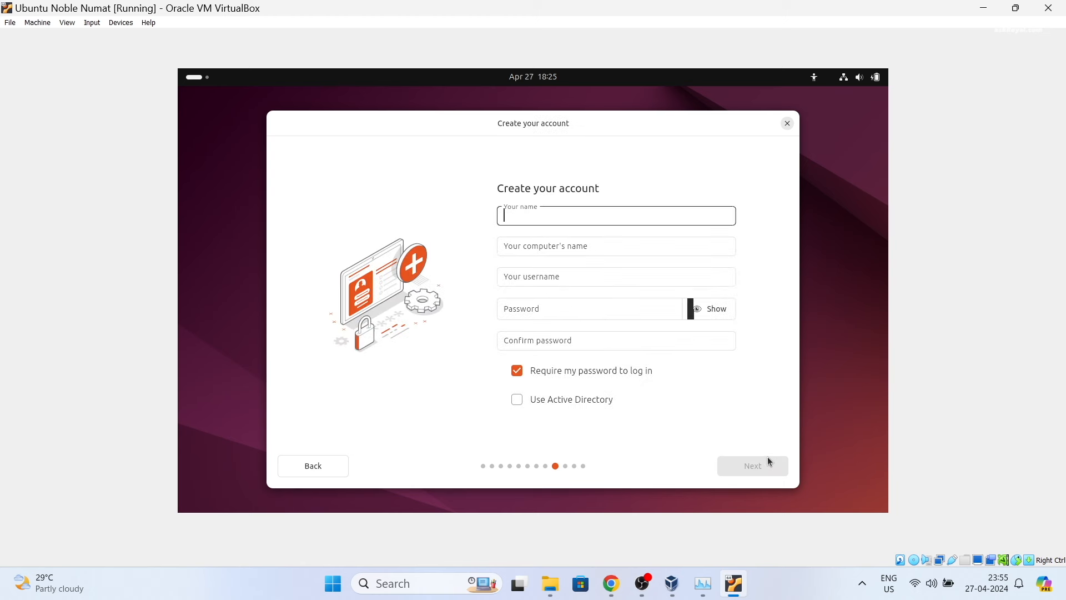
{"action": "type", "text": "ks"}
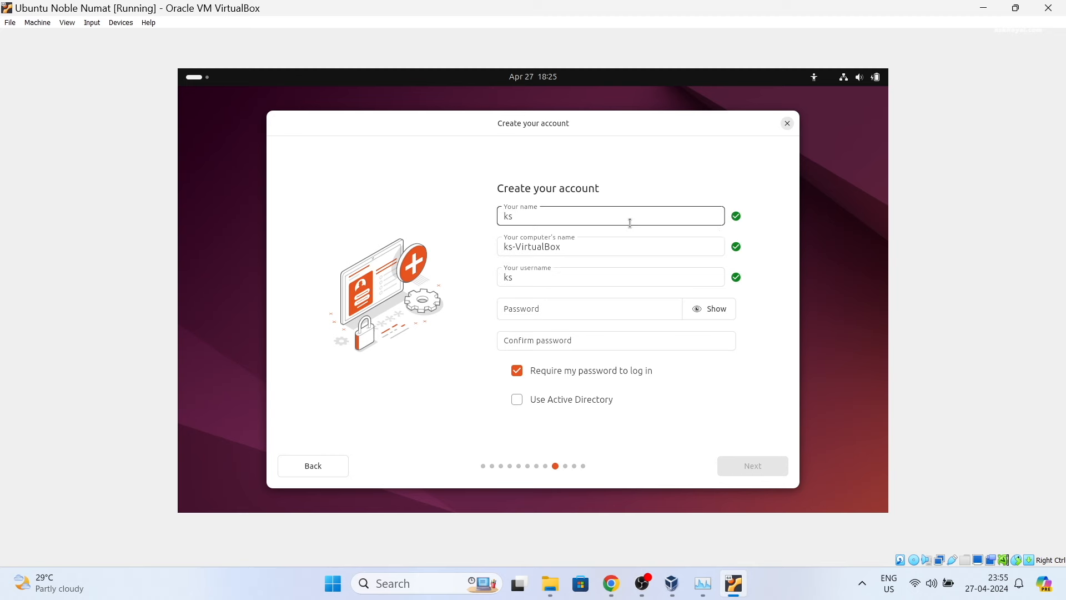
{"action": "type", "text": "kroyal"}
{"action": "key", "text": "Tab"}
{"action": "type", "text": "vbox"}
{"action": "key", "text": "Tab"}
{"action": "key", "text": "Tab"}
{"action": "type", "text": "1234"}
{"action": "key", "text": "Tab"}
{"action": "type", "text": "1234"}
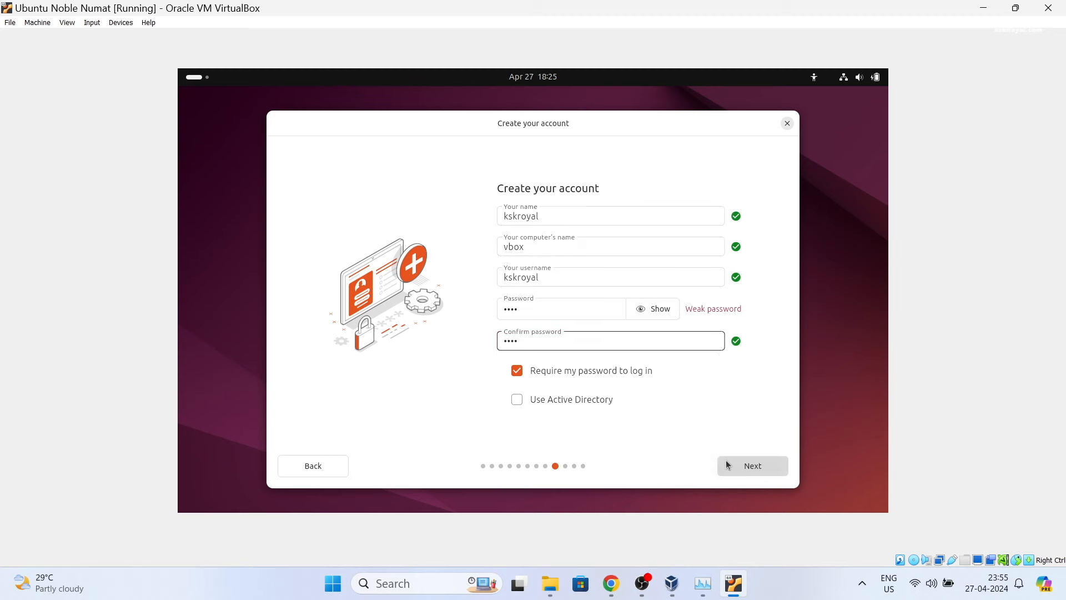
{"action": "left_click", "coordinate": [726, 464]}
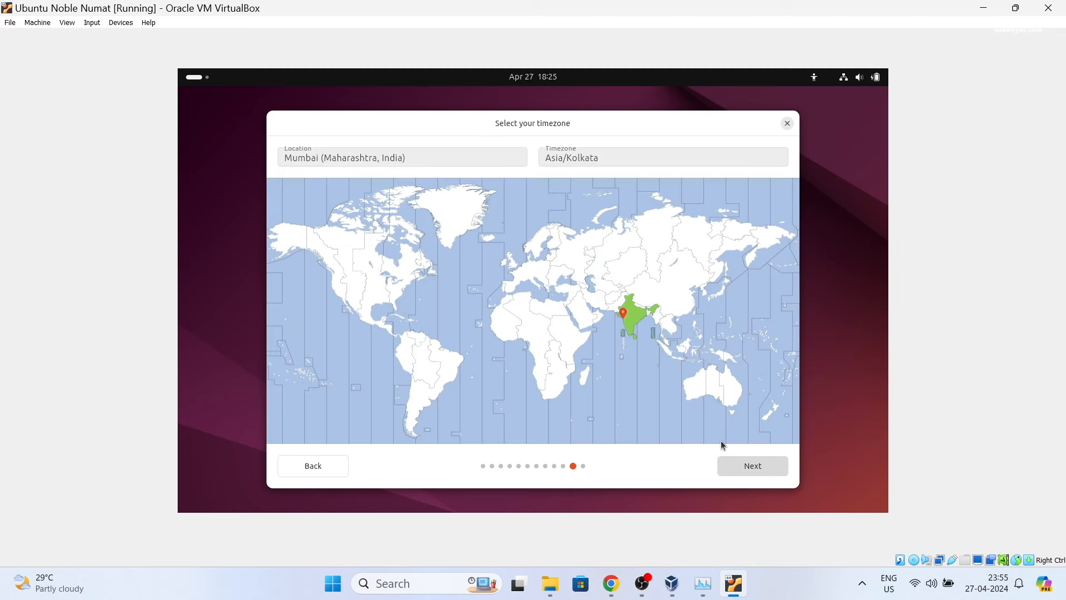
{"action": "left_click", "coordinate": [768, 463]}
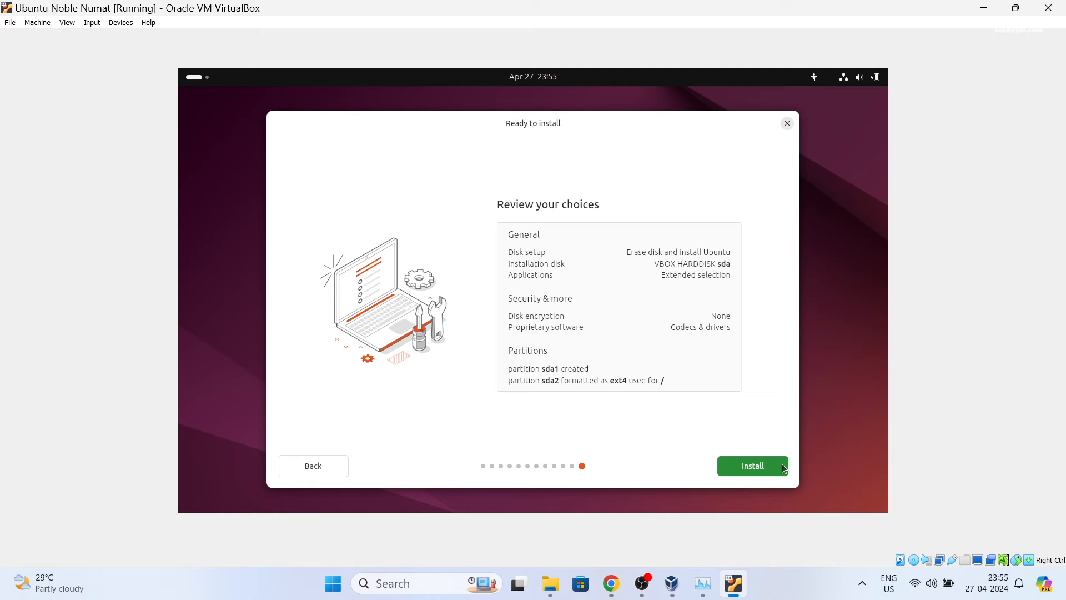
Start the Ubuntu 24.04 LTS installation onto the virtual disk and restart the VM when it finishes
{"action": "left_click", "coordinate": [784, 469]}
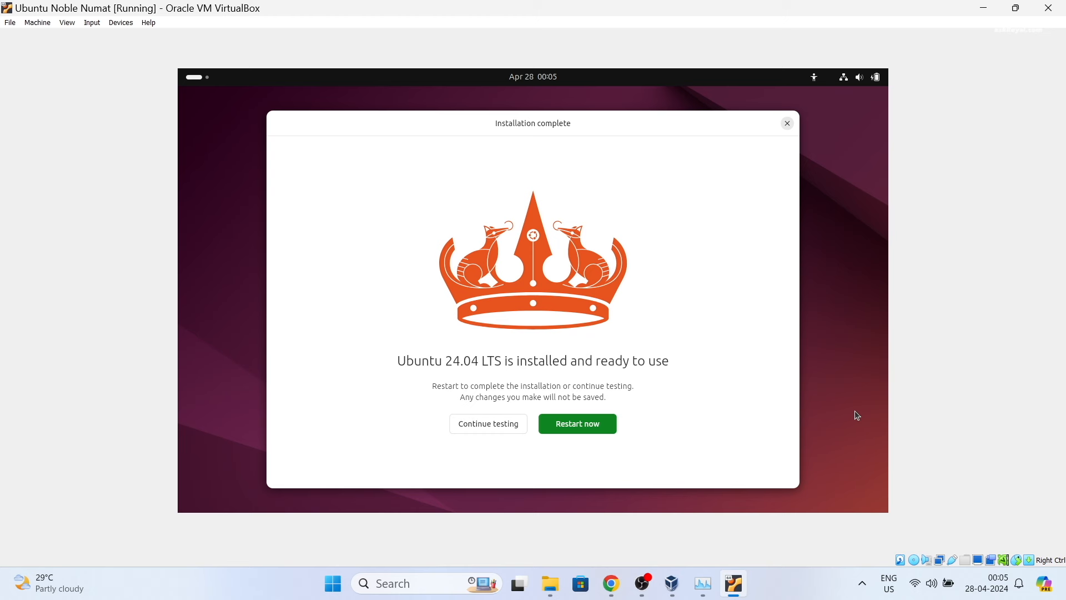
{"action": "left_click", "coordinate": [613, 428]}
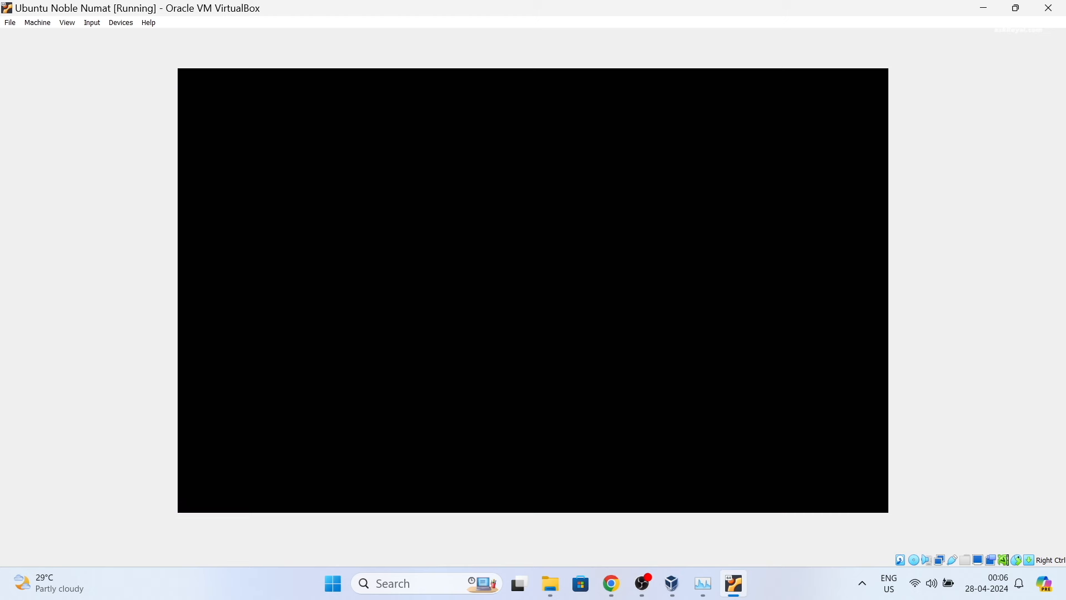